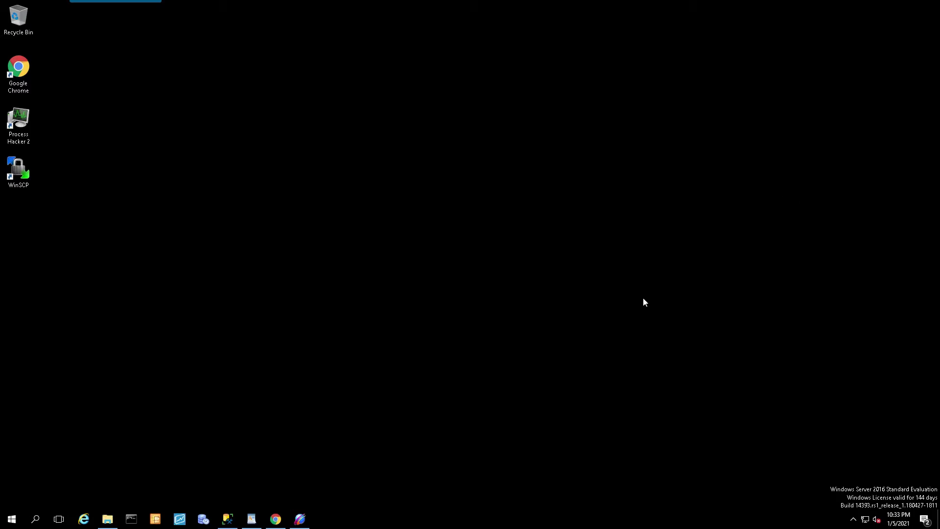
Review the TN3066 migration tech note and the Runtime login-fix script document.
{"action": "left_click", "coordinate": [275, 519]}
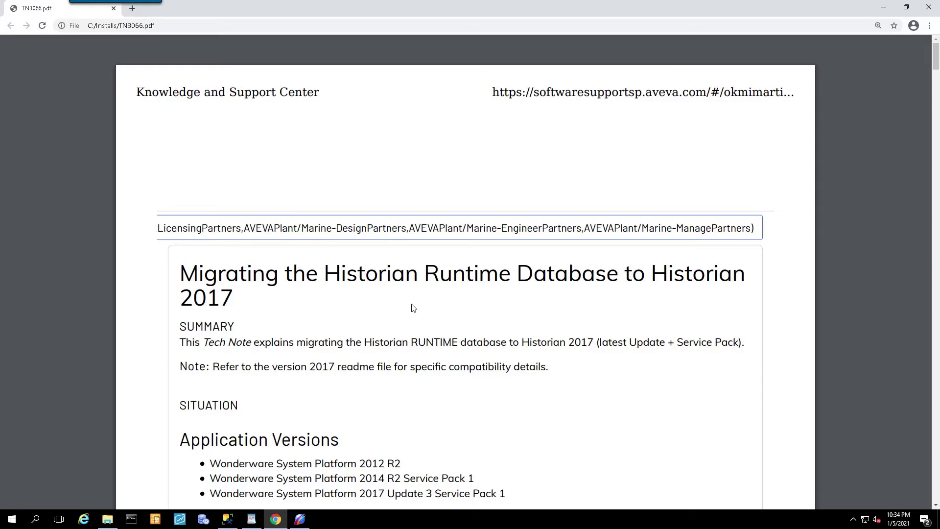
{"action": "left_click", "coordinate": [883, 7]}
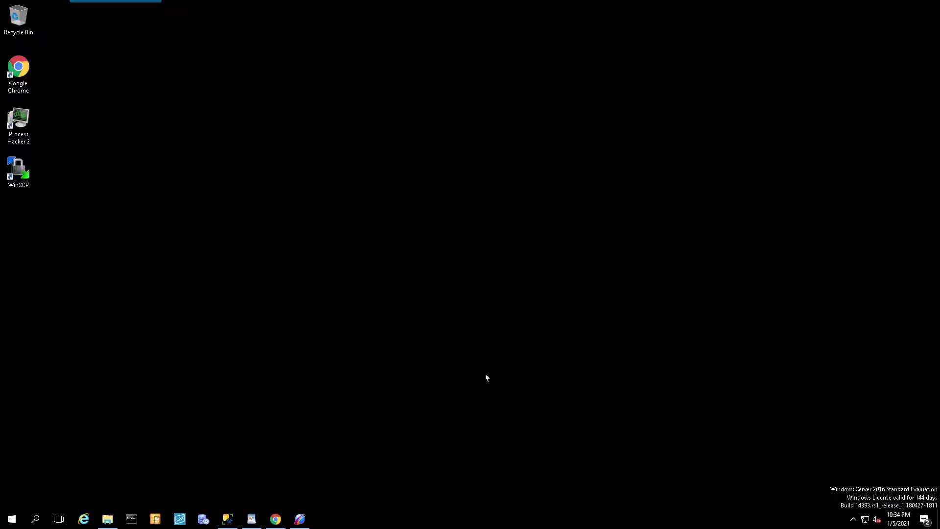
{"action": "left_click", "coordinate": [251, 520]}
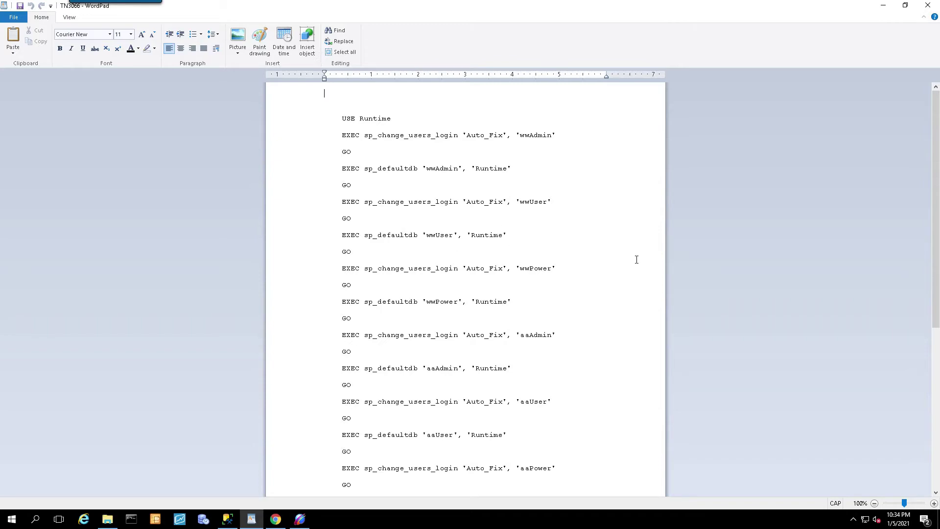
{"action": "scroll", "coordinate": [637, 260], "scroll_direction": "down", "scroll_amount": 6}
{"action": "scroll", "coordinate": [634, 265], "scroll_direction": "up", "scroll_amount": 3}
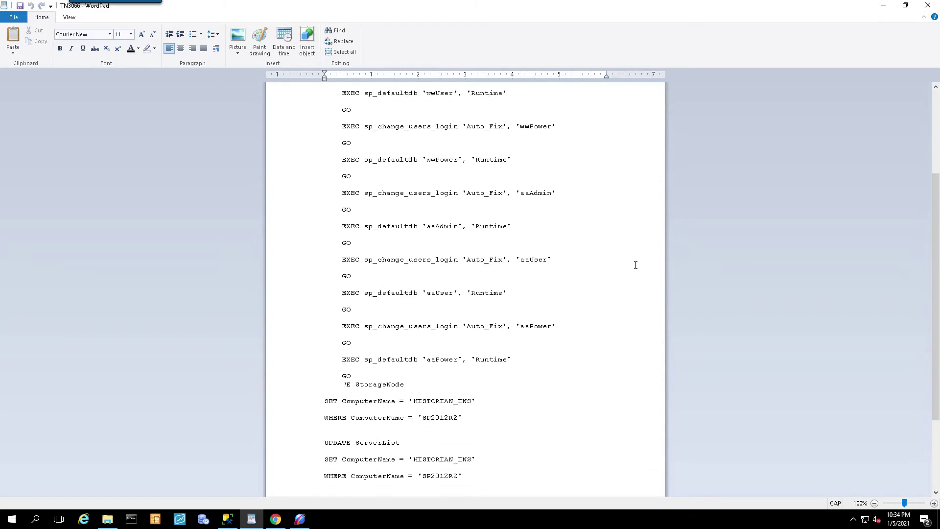
{"action": "scroll", "coordinate": [635, 264], "scroll_direction": "up", "scroll_amount": 6}
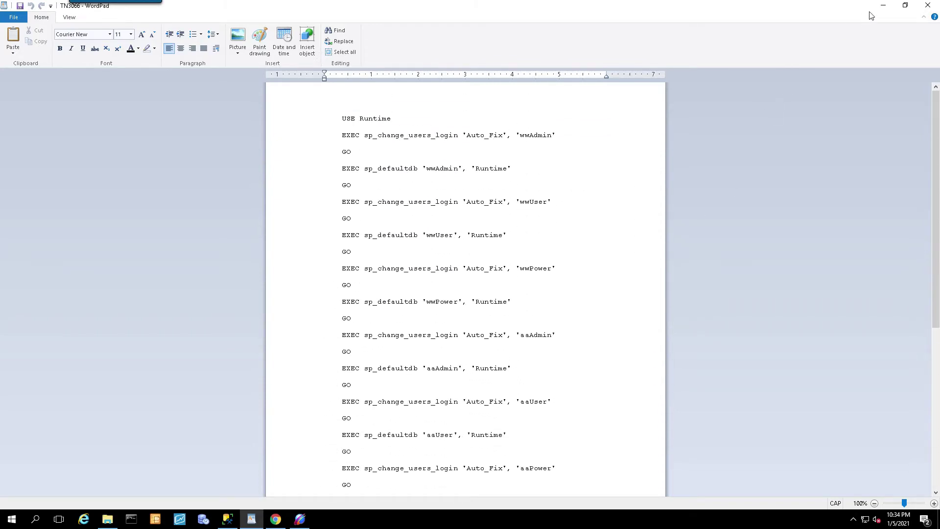
{"action": "left_click", "coordinate": [882, 5]}
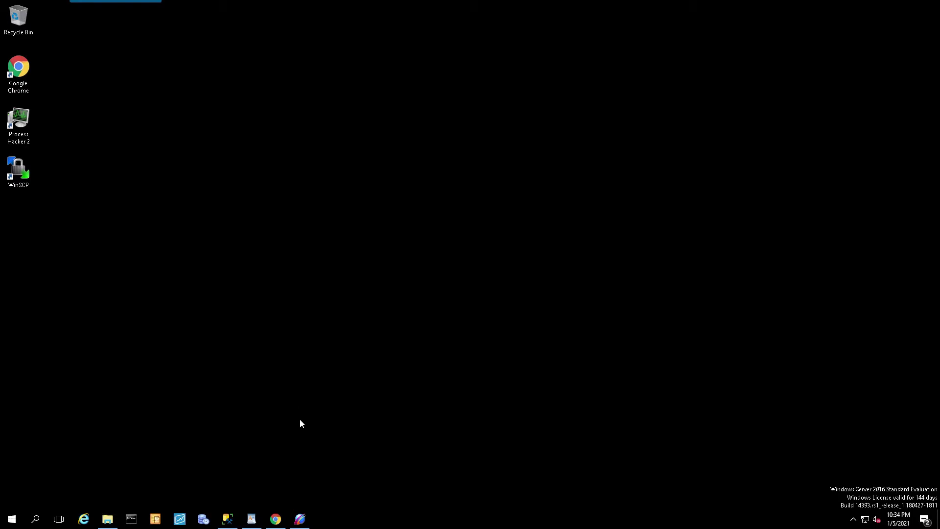
Check the new node's licensed tags, warnings, system and license status, then view the Circular folder.
{"action": "left_click", "coordinate": [301, 520]}
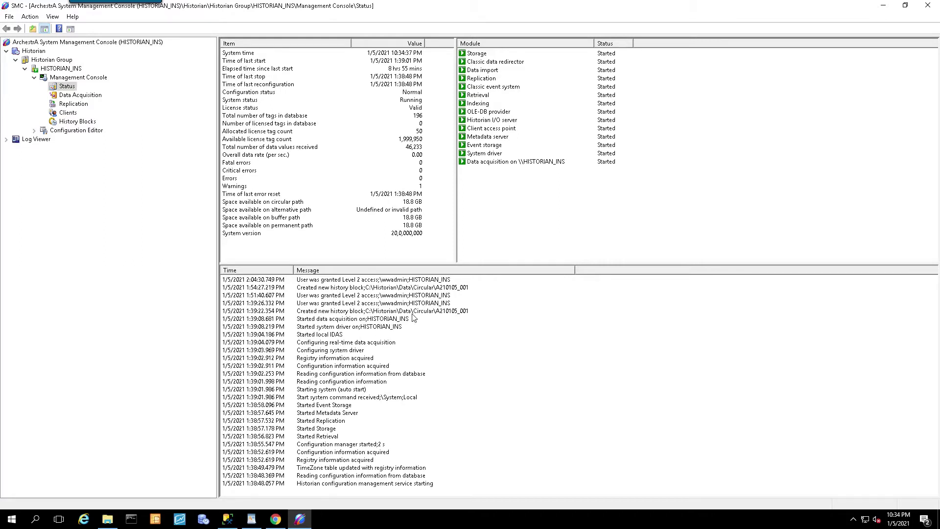
{"action": "left_click", "coordinate": [291, 125]}
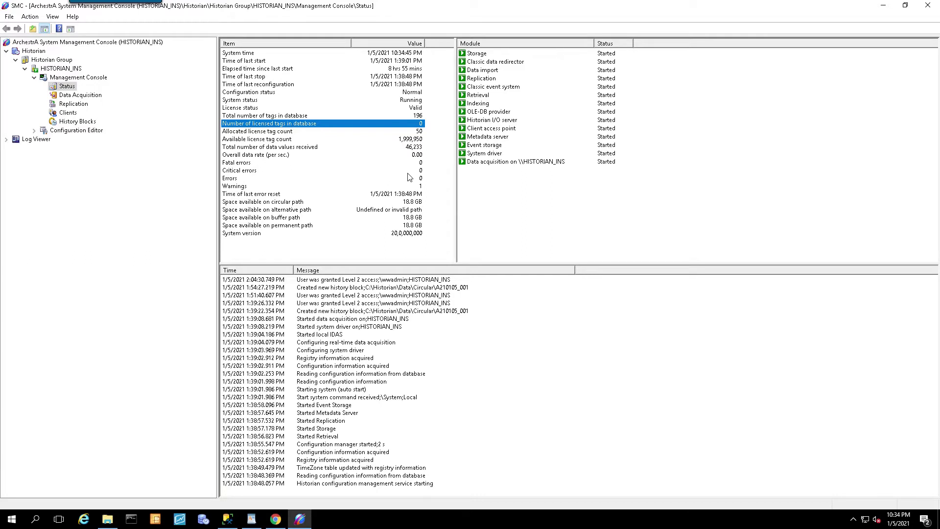
{"action": "left_click", "coordinate": [415, 187]}
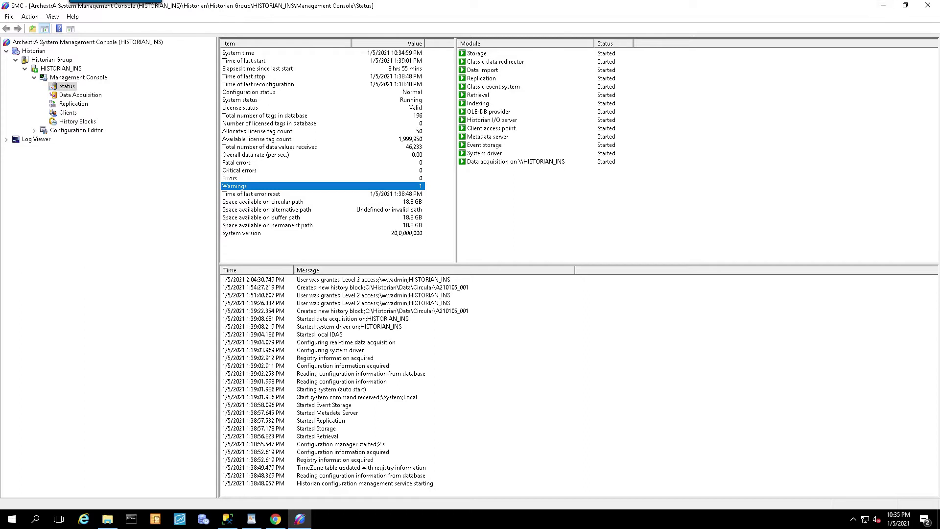
{"action": "left_click", "coordinate": [359, 100]}
{"action": "left_click", "coordinate": [407, 109]}
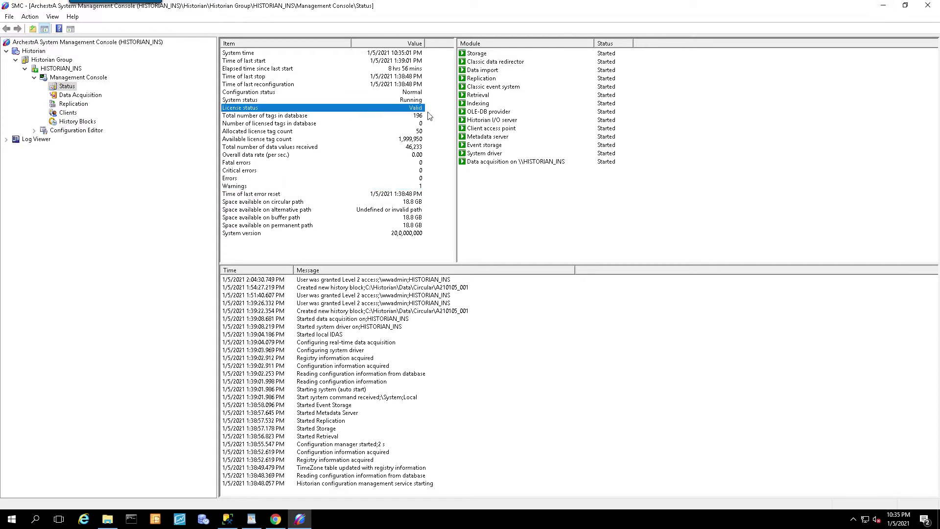
{"action": "left_click", "coordinate": [883, 9]}
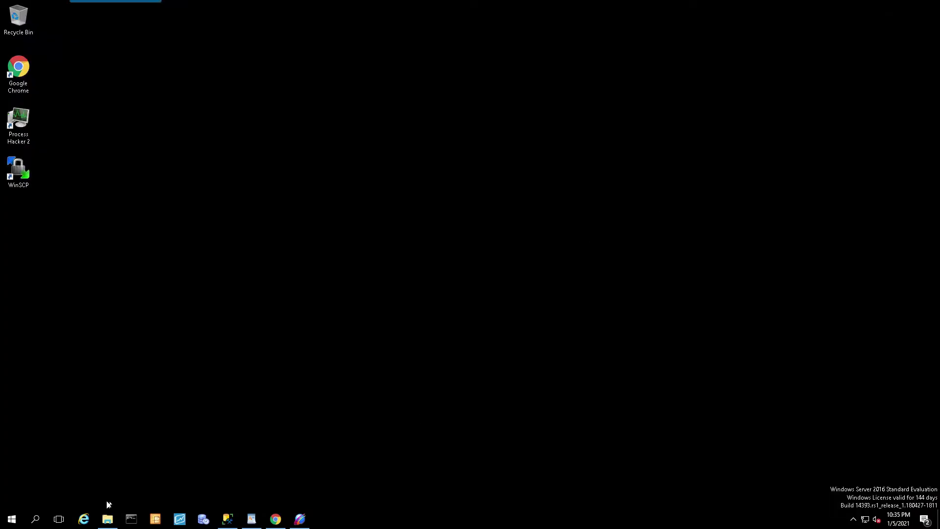
{"action": "left_click", "coordinate": [107, 520]}
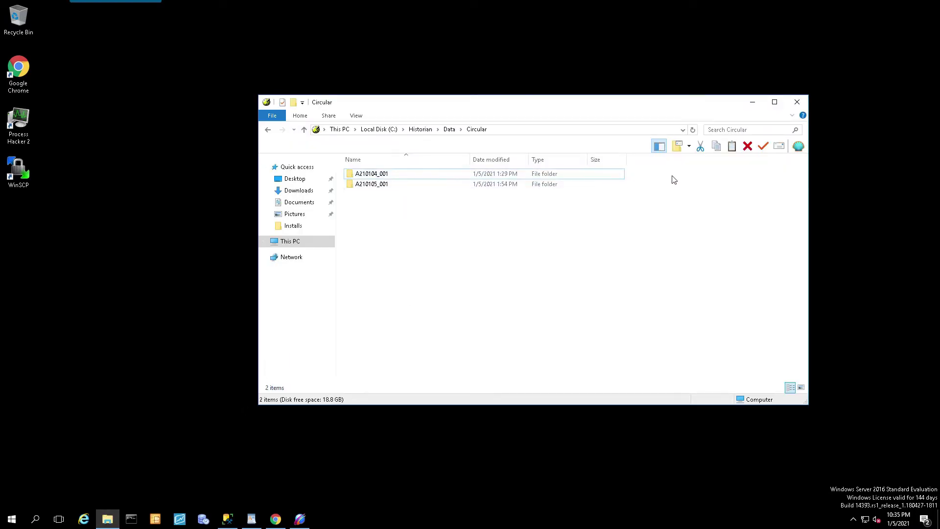
{"action": "left_click", "coordinate": [753, 103]}
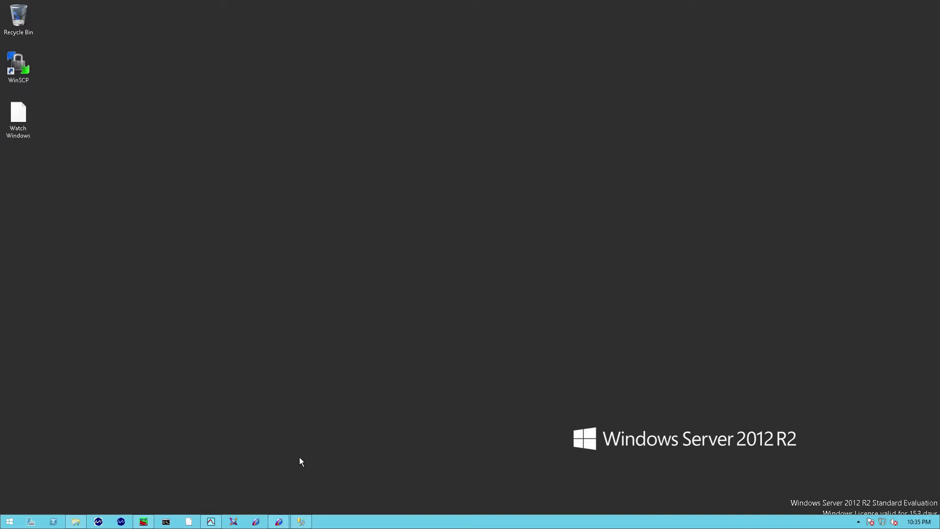
{"action": "mouse_move", "coordinate": [282, 524]}
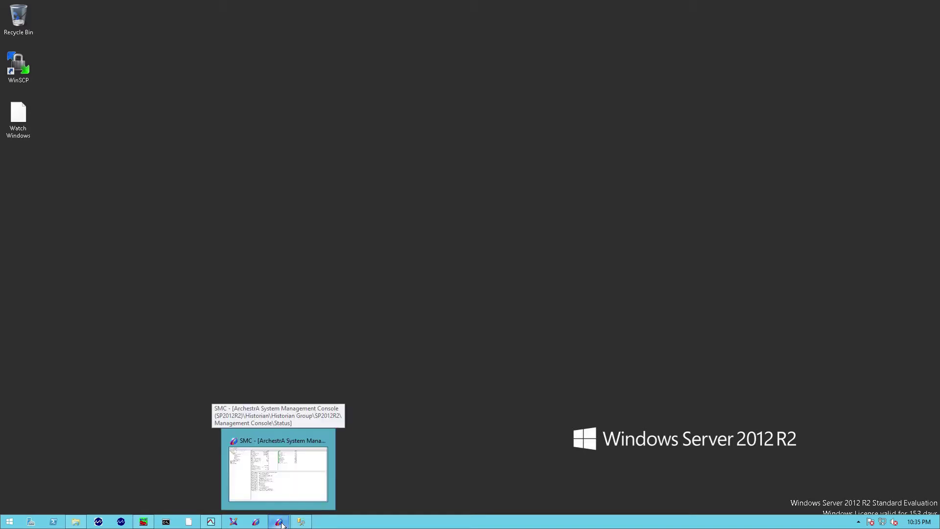
{"action": "left_click", "coordinate": [278, 472]}
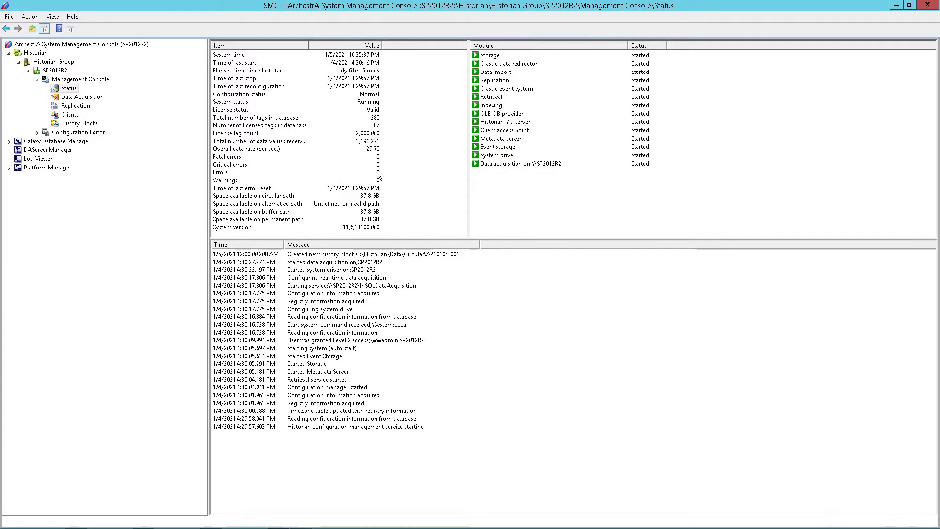
{"action": "left_click", "coordinate": [370, 126]}
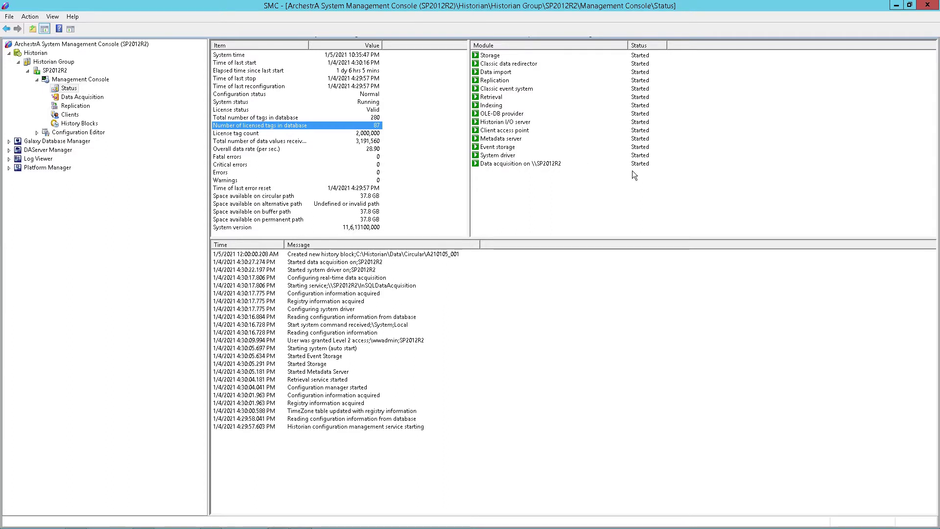
{"action": "left_click", "coordinate": [894, 6]}
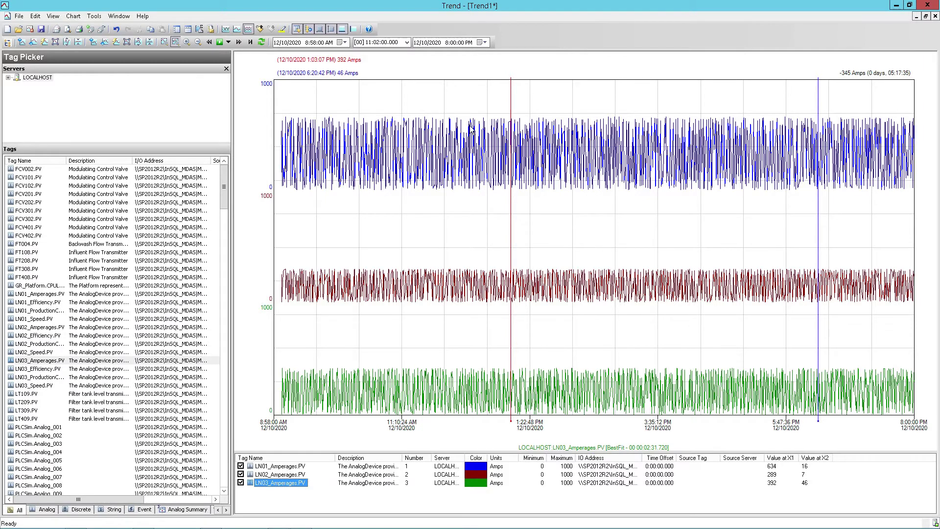
{"action": "left_click", "coordinate": [896, 5]}
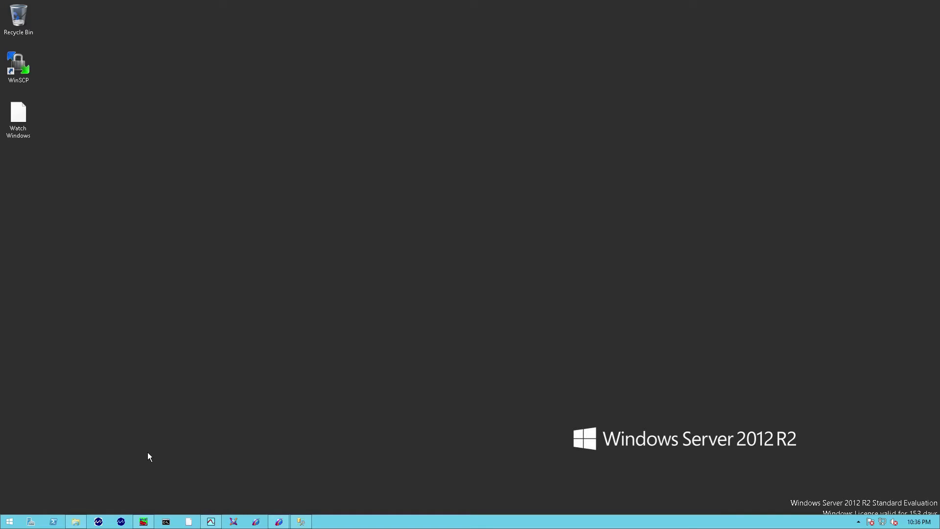
{"action": "left_click", "coordinate": [76, 521]}
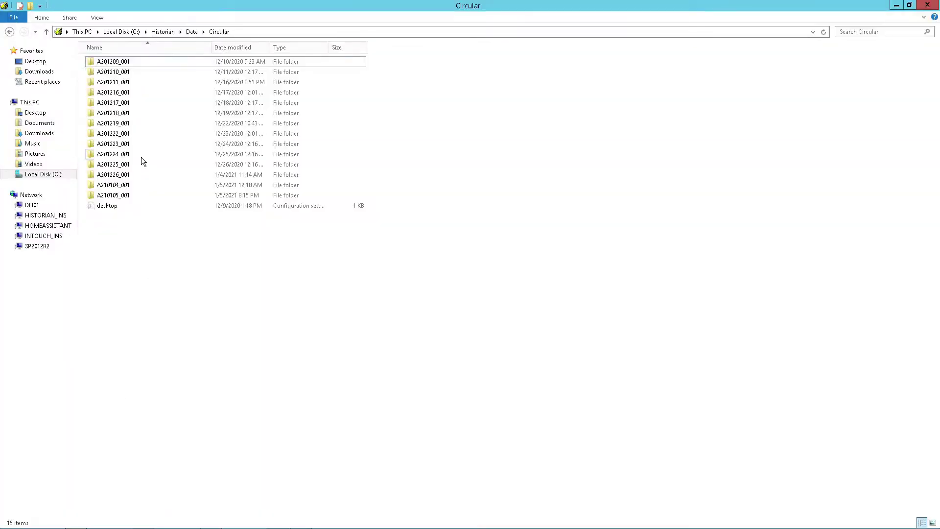
{"action": "left_click", "coordinate": [264, 32]}
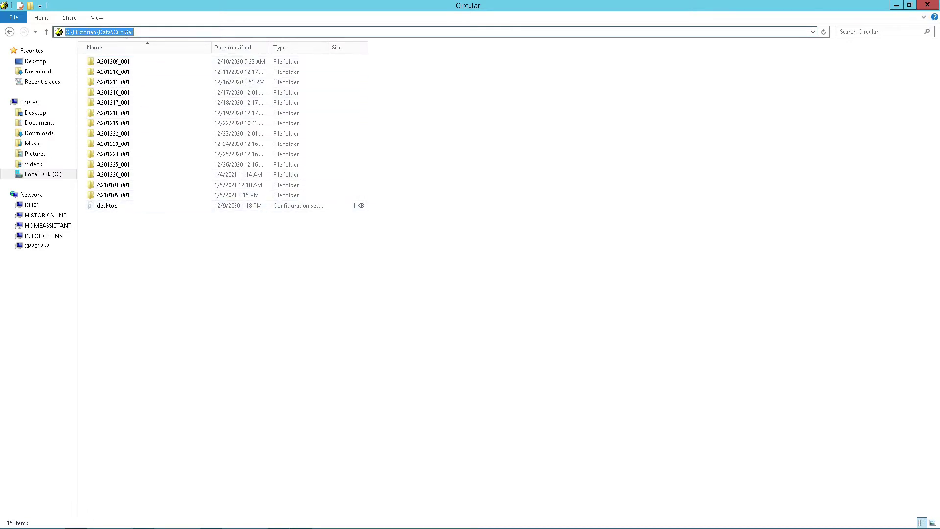
{"action": "left_click", "coordinate": [104, 34]}
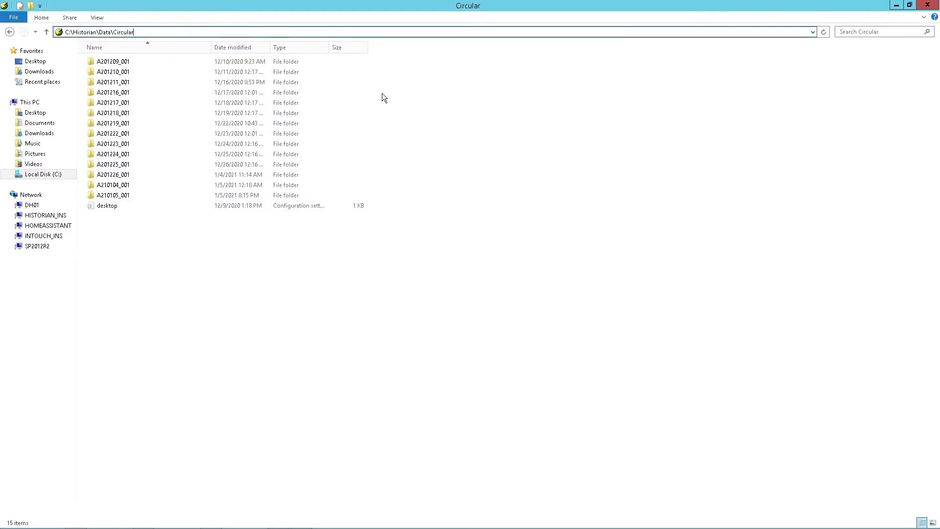
{"action": "left_click", "coordinate": [894, 6]}
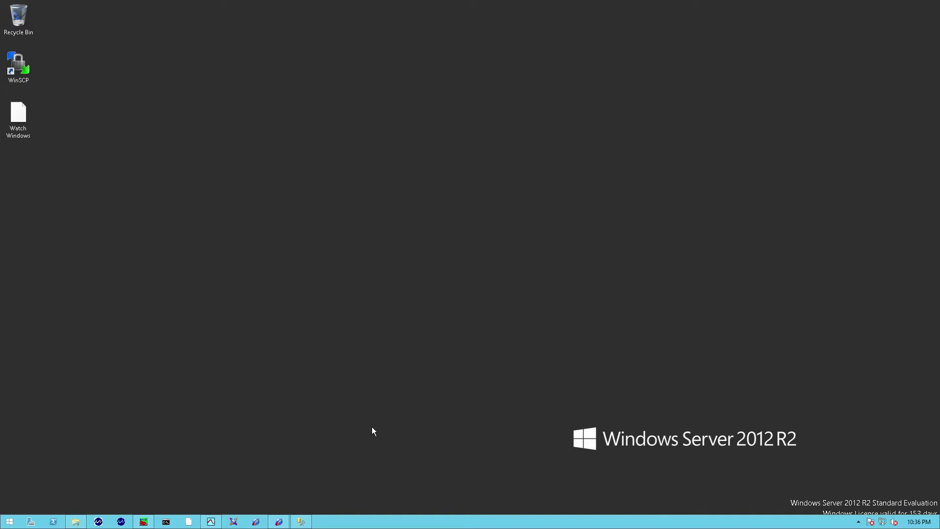
Start a backup of the Runtime database in Management Studio.
{"action": "left_click", "coordinate": [300, 522]}
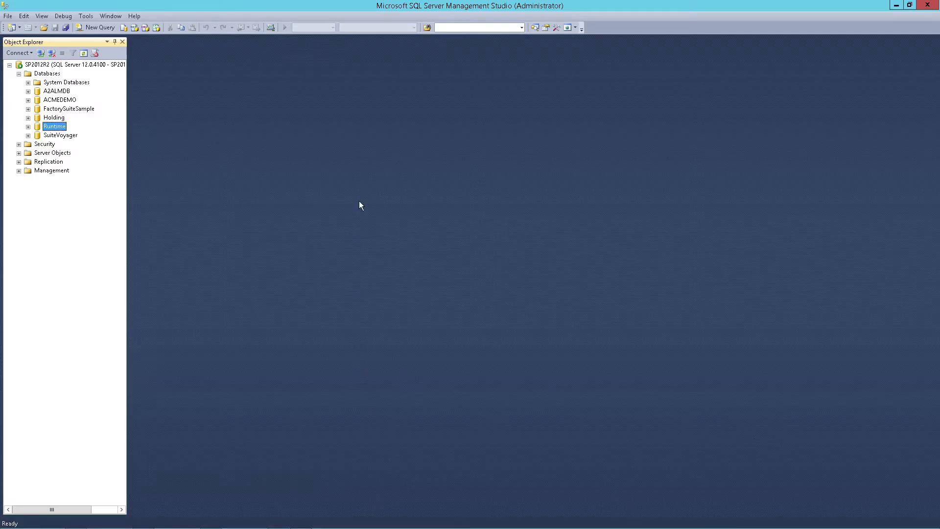
{"action": "right_click", "coordinate": [52, 127]}
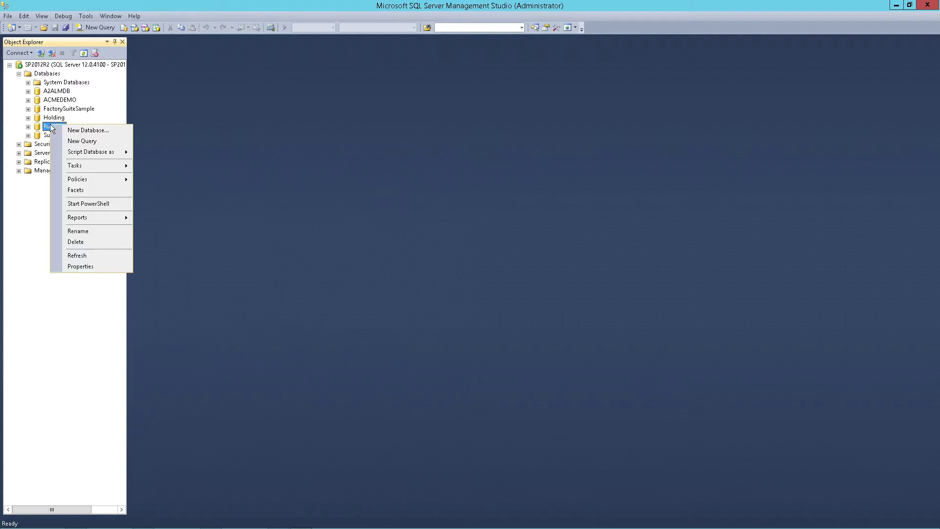
{"action": "mouse_move", "coordinate": [81, 163]}
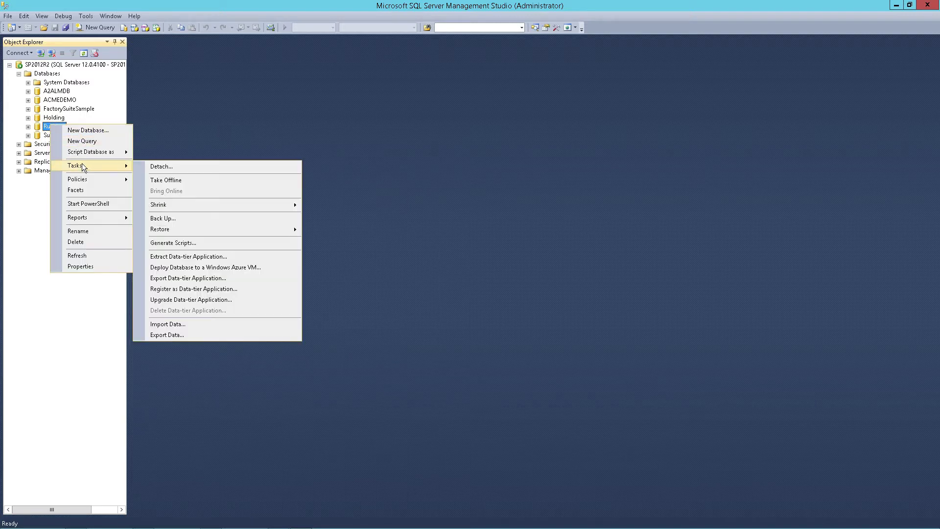
{"action": "left_click", "coordinate": [170, 219]}
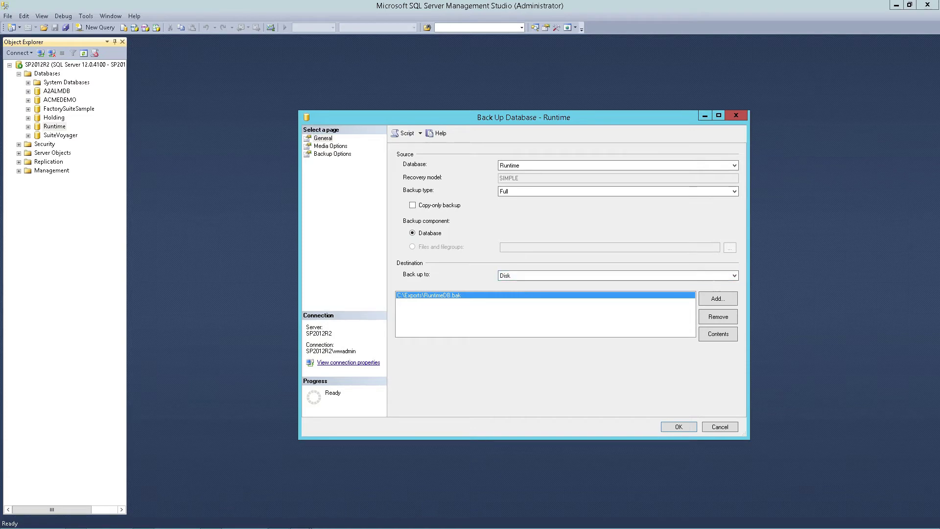
Replace the old backup destination with C:\Exports\RuntimeDB.bak.
{"action": "left_click", "coordinate": [718, 317]}
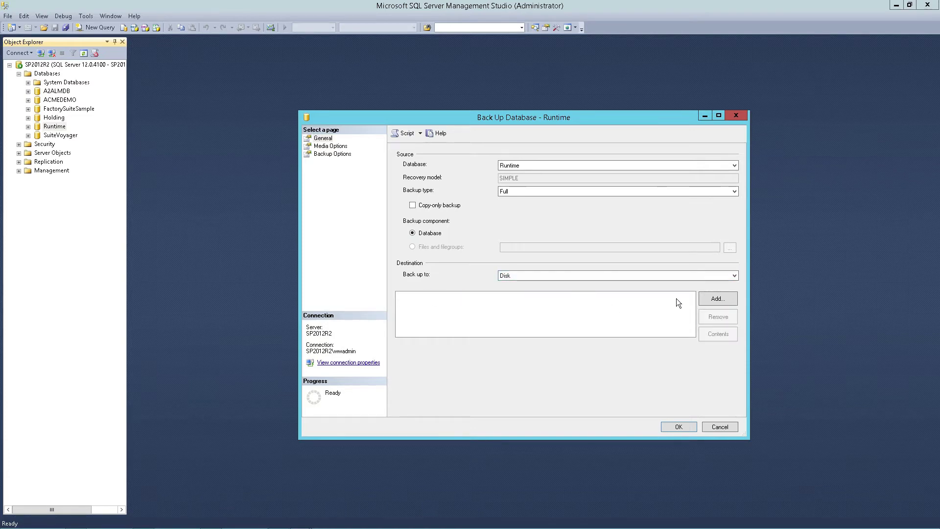
{"action": "left_click", "coordinate": [717, 297]}
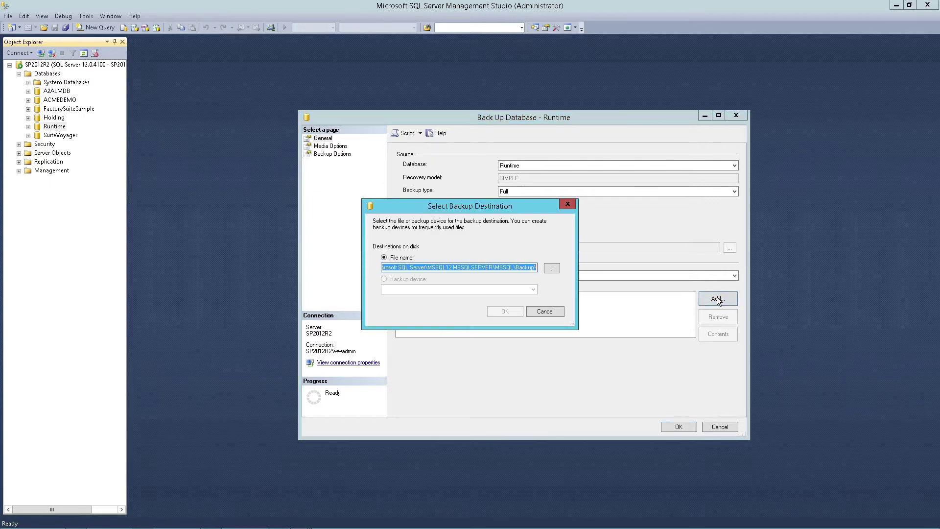
{"action": "left_click", "coordinate": [552, 269]}
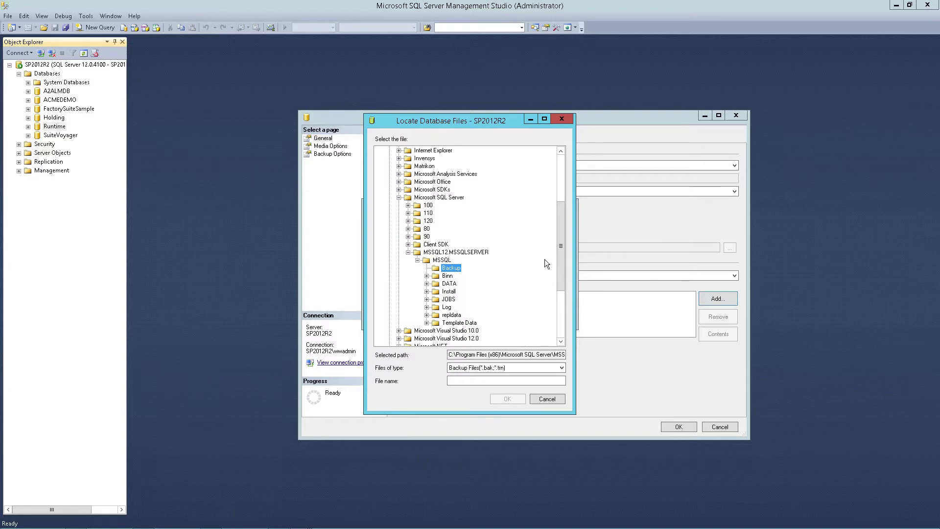
{"action": "left_click_drag", "start_coordinate": [560, 266], "coordinate": [562, 201]}
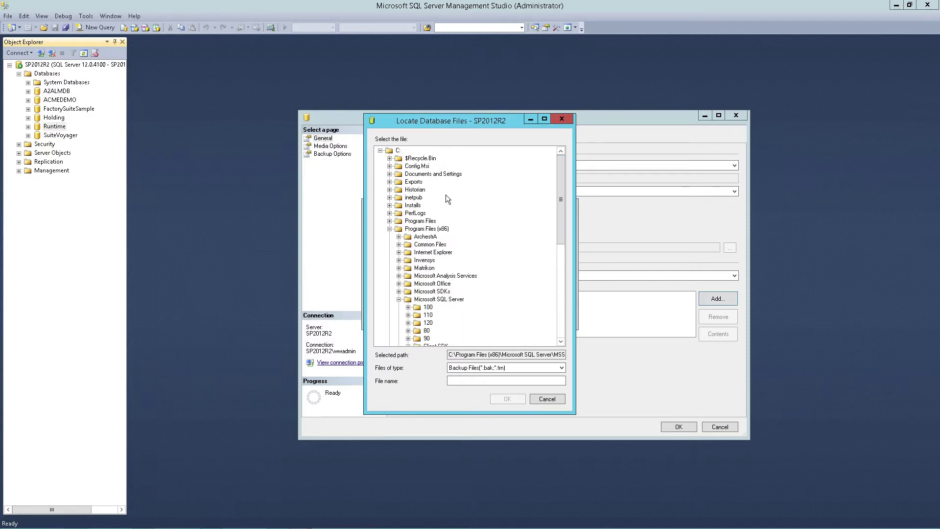
{"action": "left_click", "coordinate": [413, 182]}
{"action": "left_click", "coordinate": [389, 181]}
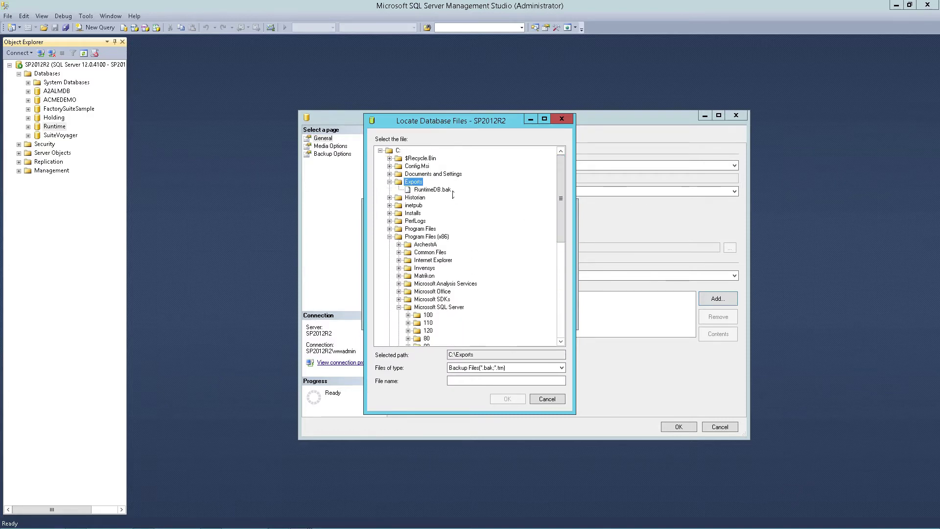
{"action": "left_click", "coordinate": [426, 189]}
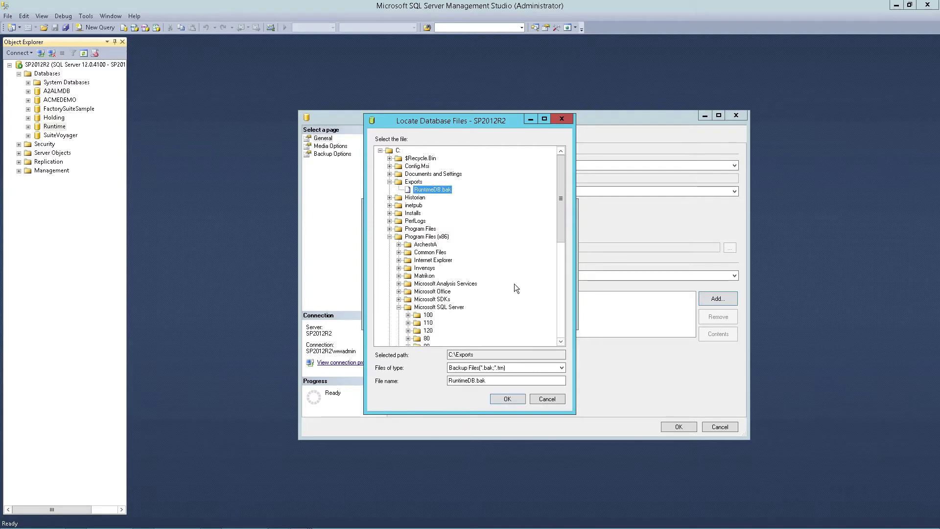
{"action": "left_click", "coordinate": [484, 384]}
{"action": "left_click_drag", "start_coordinate": [485, 382], "coordinate": [476, 382]}
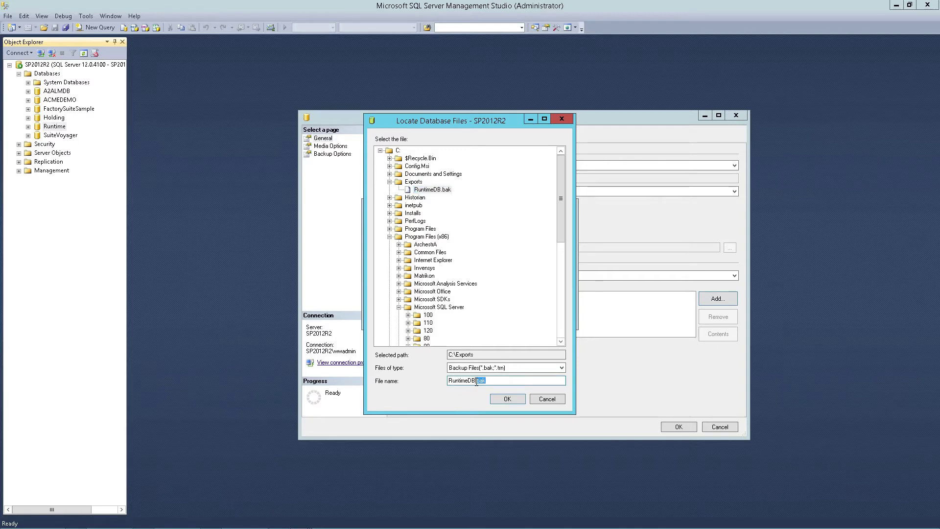
{"action": "left_click", "coordinate": [490, 385]}
{"action": "left_click", "coordinate": [505, 399]}
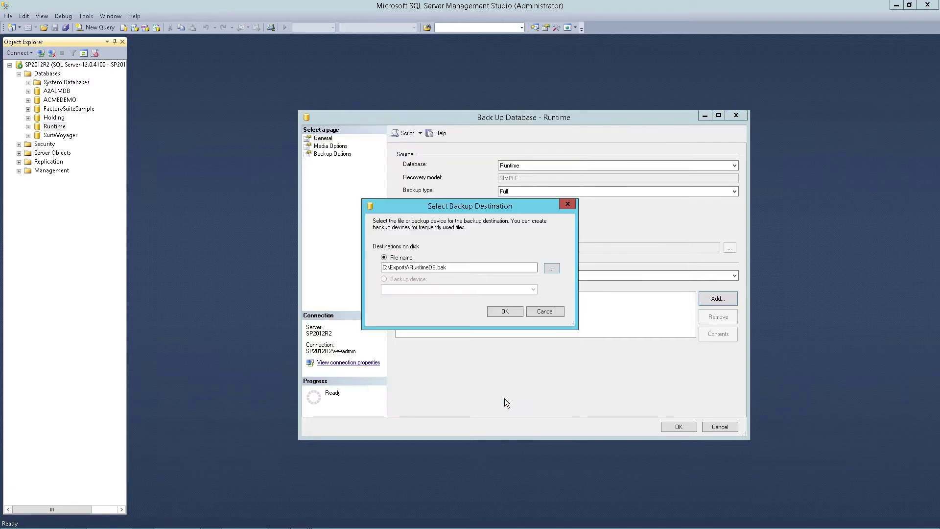
{"action": "left_click", "coordinate": [500, 313]}
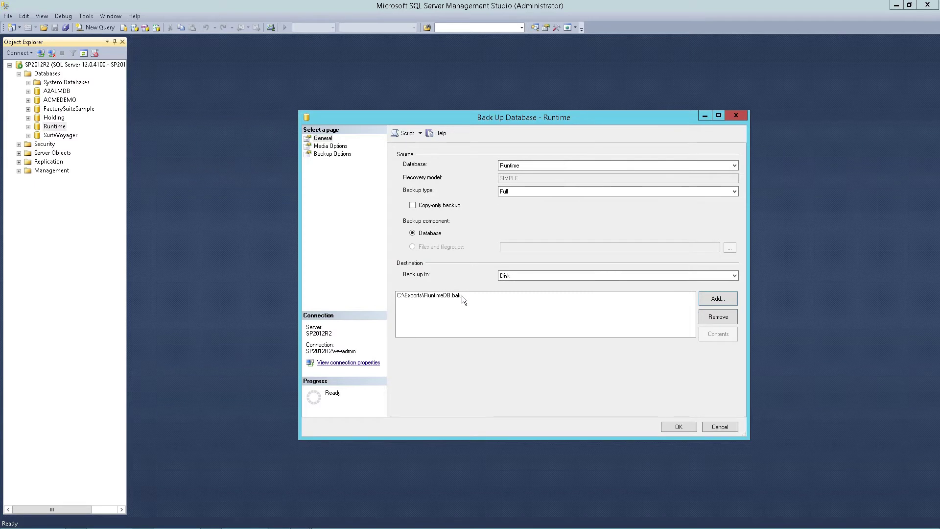
Back up Runtime to C:\Exports\RuntimeDB.bak, overwriting all existing backup sets, then minimize SSMS.
{"action": "left_click", "coordinate": [444, 296]}
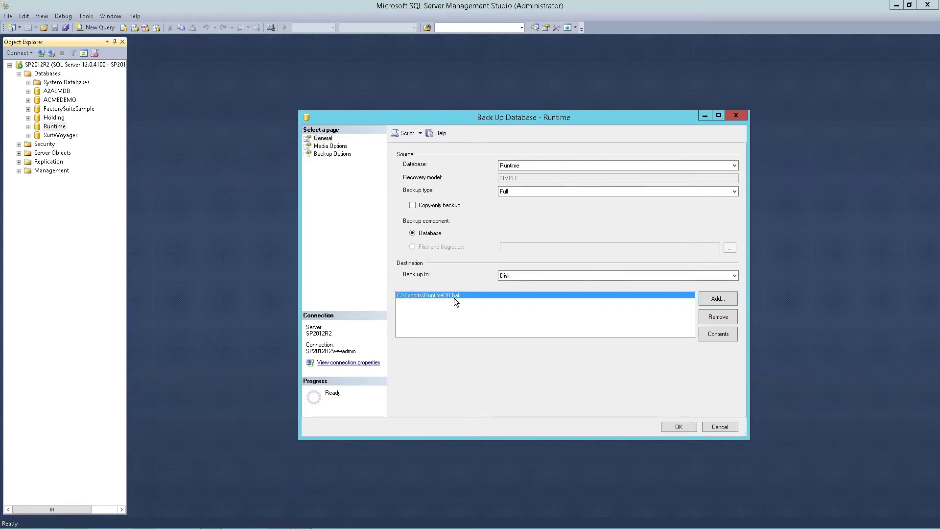
{"action": "left_click", "coordinate": [326, 149]}
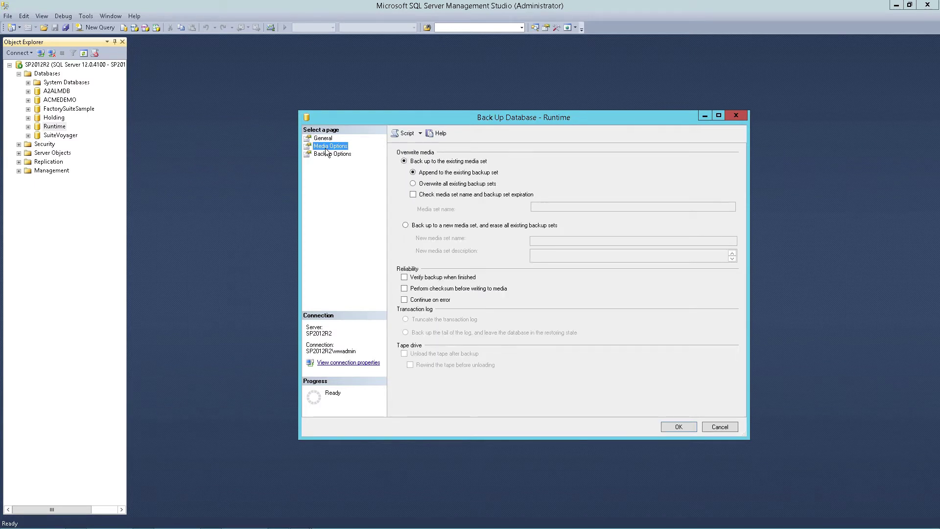
{"action": "left_click", "coordinate": [412, 184]}
{"action": "left_click", "coordinate": [677, 426]}
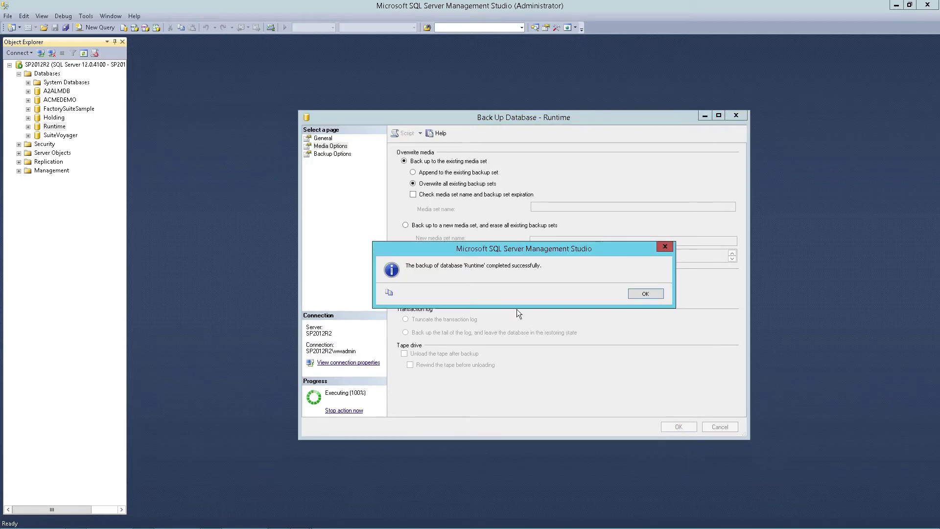
{"action": "left_click", "coordinate": [645, 295]}
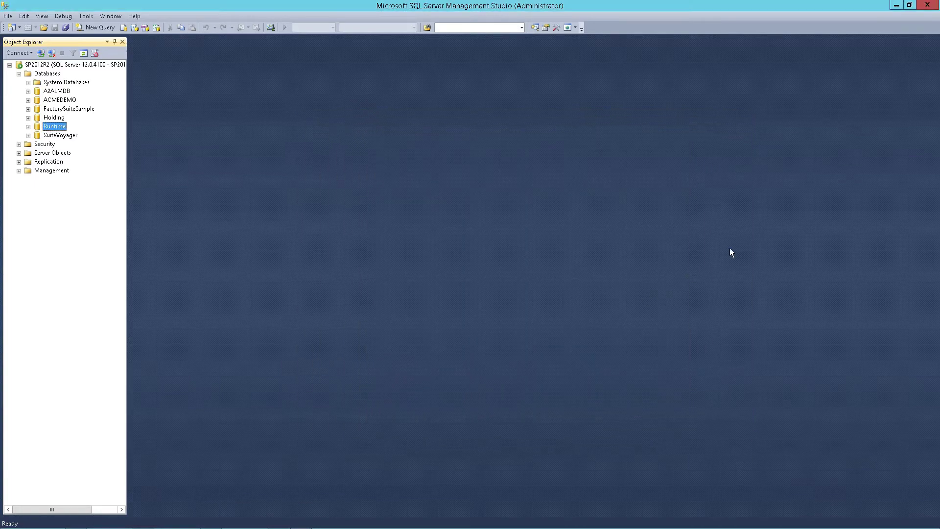
{"action": "left_click", "coordinate": [896, 5]}
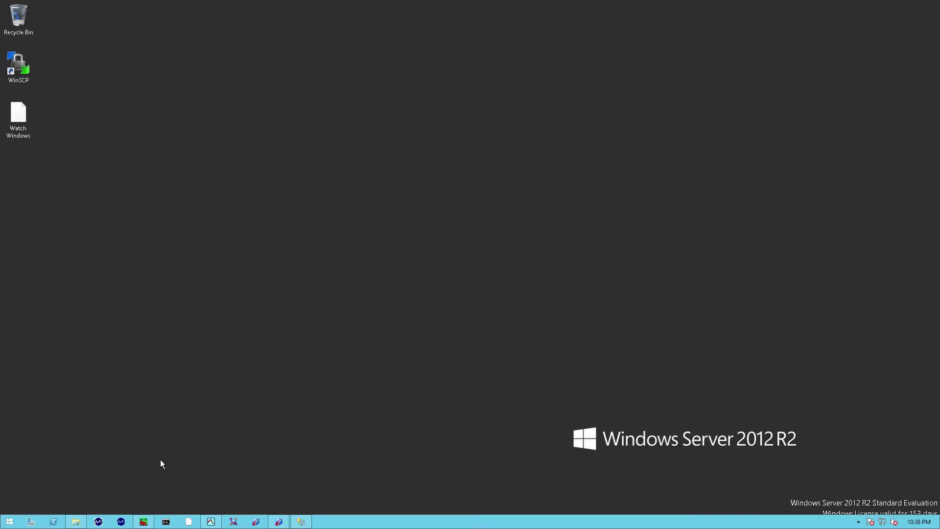
Confirm RuntimeDB.bak is in \\HISTORIAN_INS\C$\Installs, then return to Management Studio.
{"action": "left_click", "coordinate": [76, 521]}
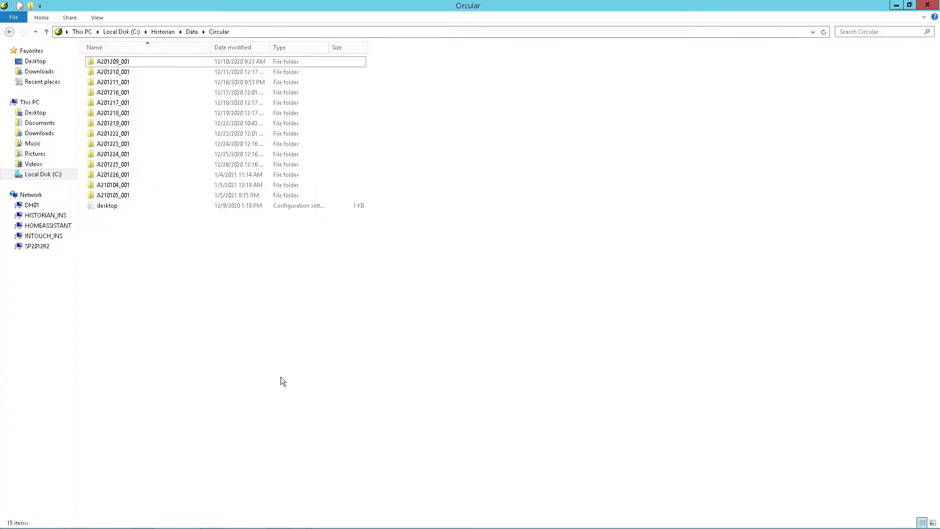
{"action": "left_click", "coordinate": [812, 32]}
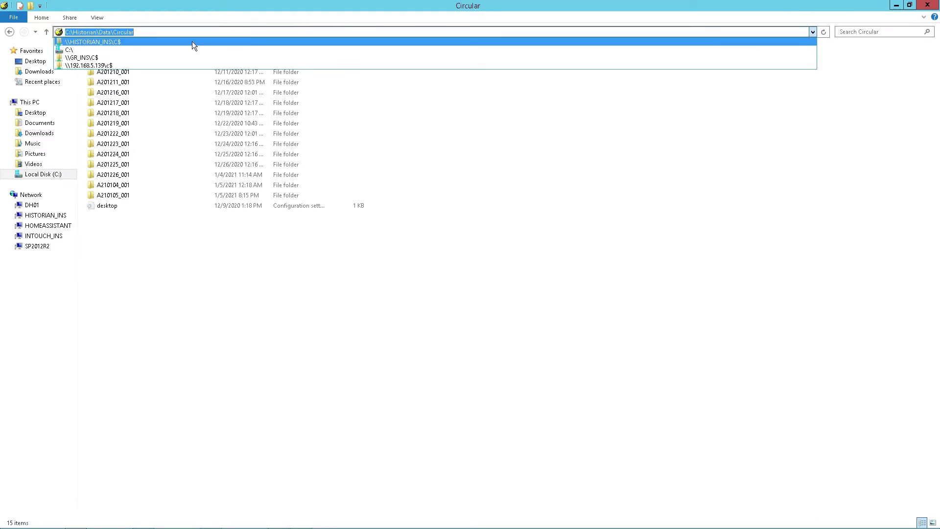
{"action": "left_click", "coordinate": [101, 44]}
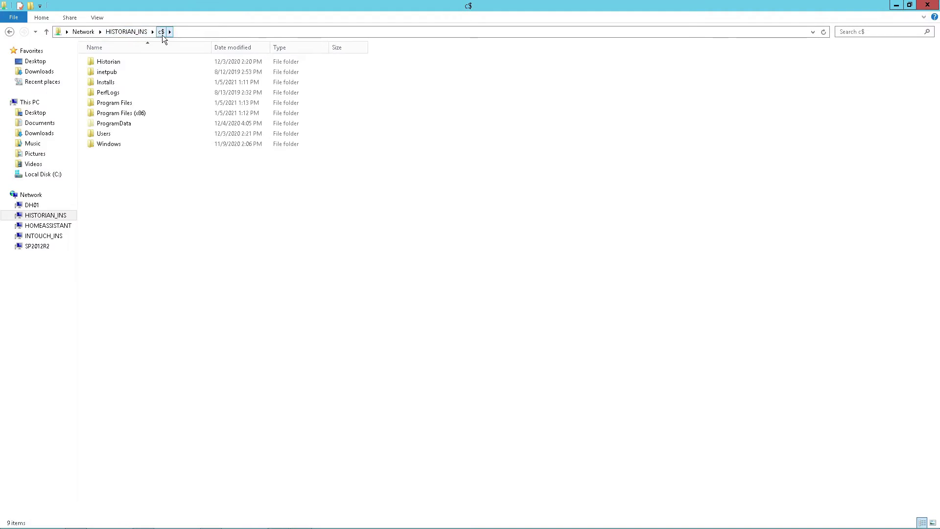
{"action": "double_click", "coordinate": [108, 83]}
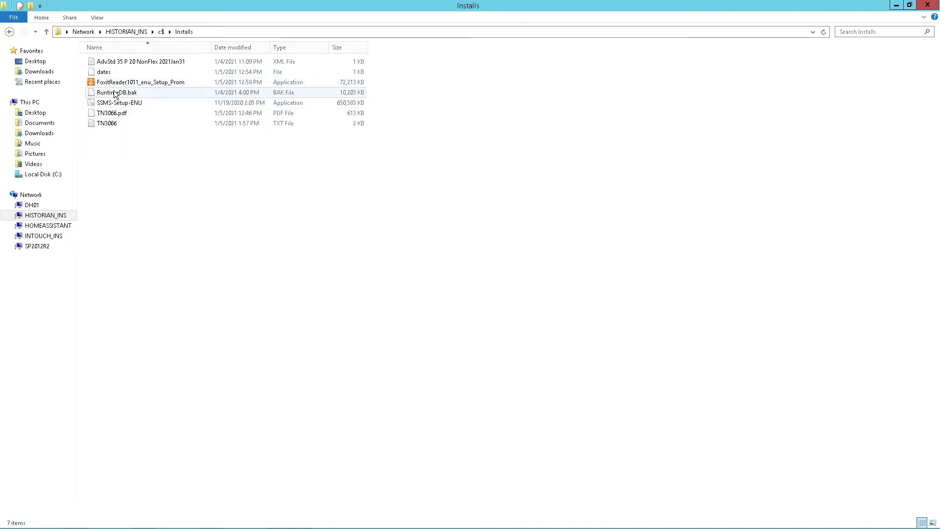
{"action": "left_click", "coordinate": [126, 92]}
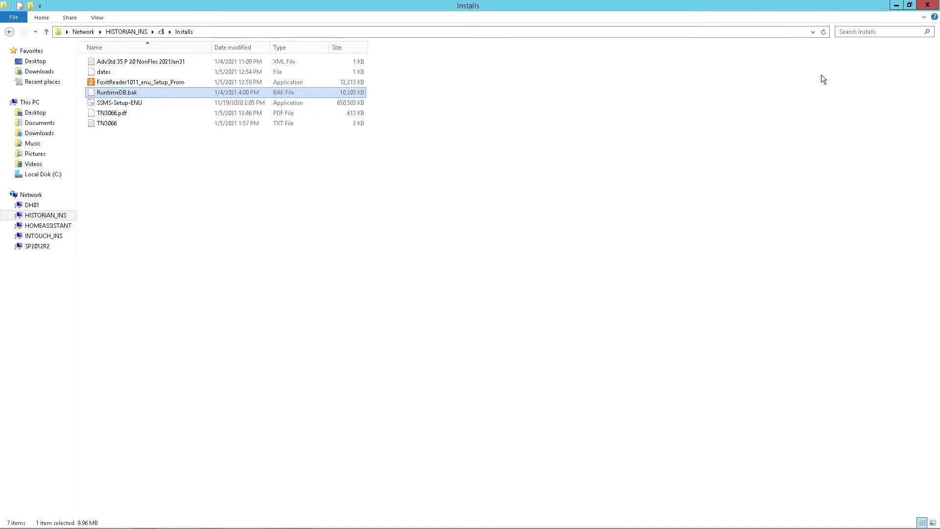
{"action": "left_click", "coordinate": [894, 6]}
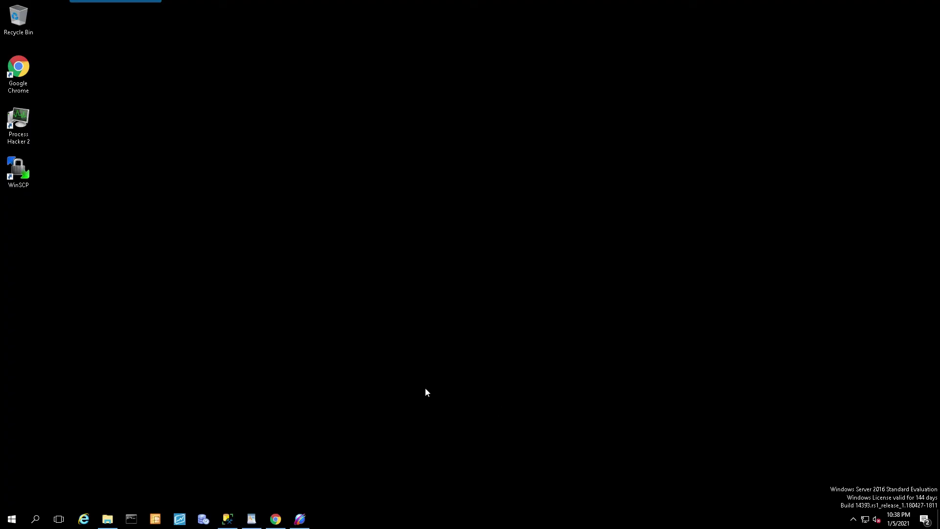
{"action": "left_click", "coordinate": [228, 519]}
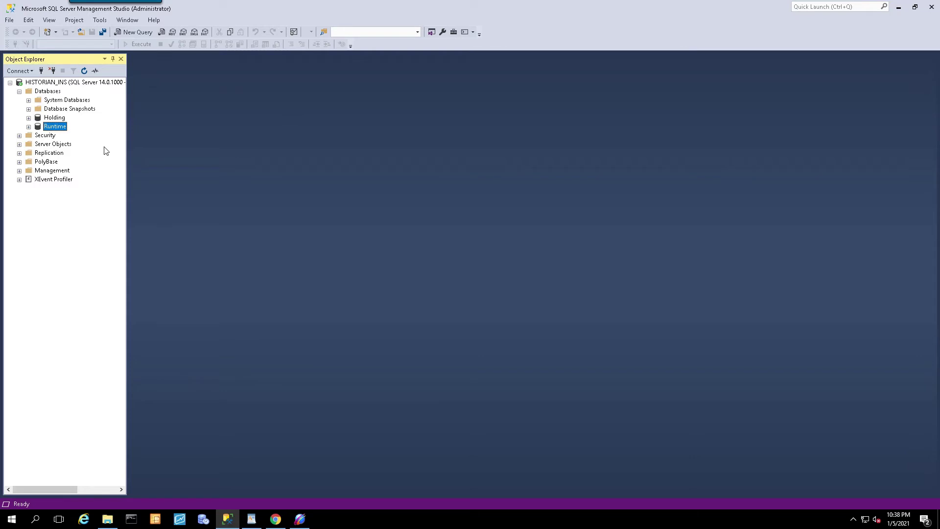
Delete the Runtime database from HISTORIAN_INS, closing existing connections.
{"action": "left_click", "coordinate": [50, 120]}
{"action": "left_click", "coordinate": [50, 127]}
{"action": "right_click", "coordinate": [51, 129]}
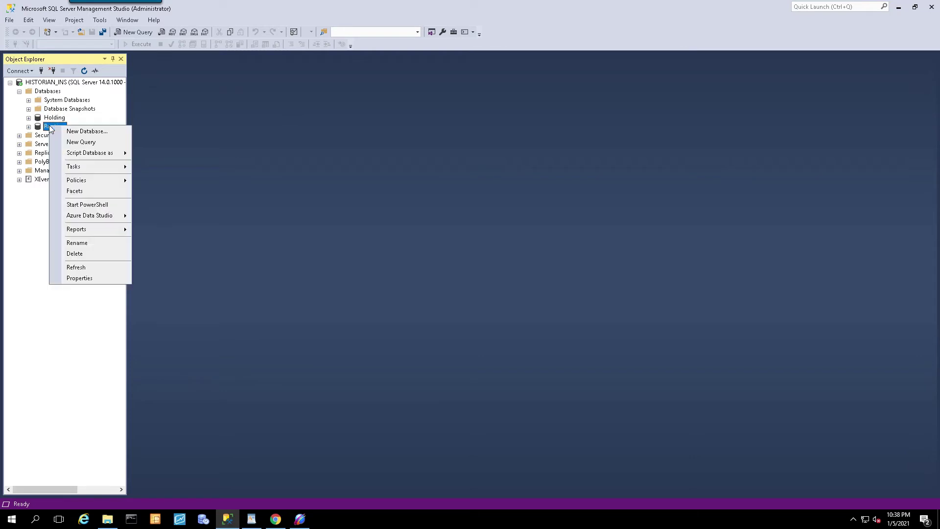
{"action": "left_click", "coordinate": [87, 254]}
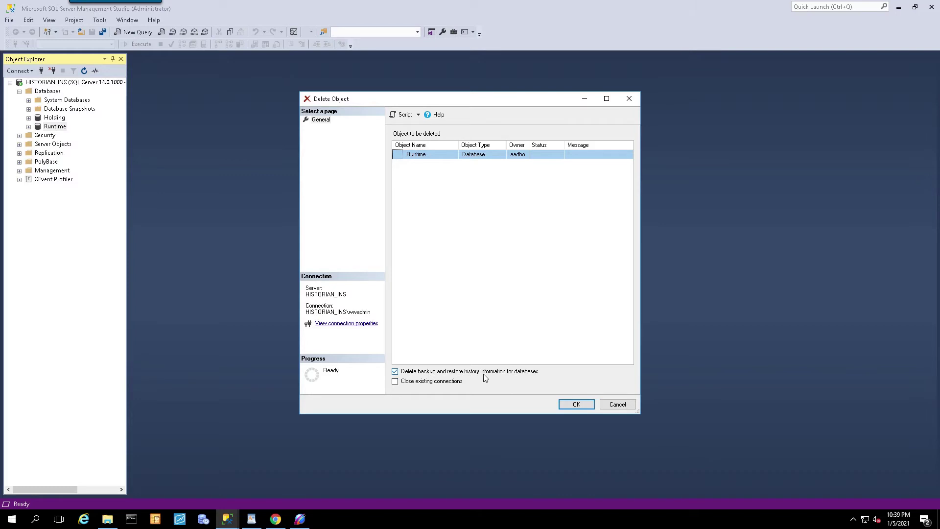
{"action": "left_click", "coordinate": [394, 384]}
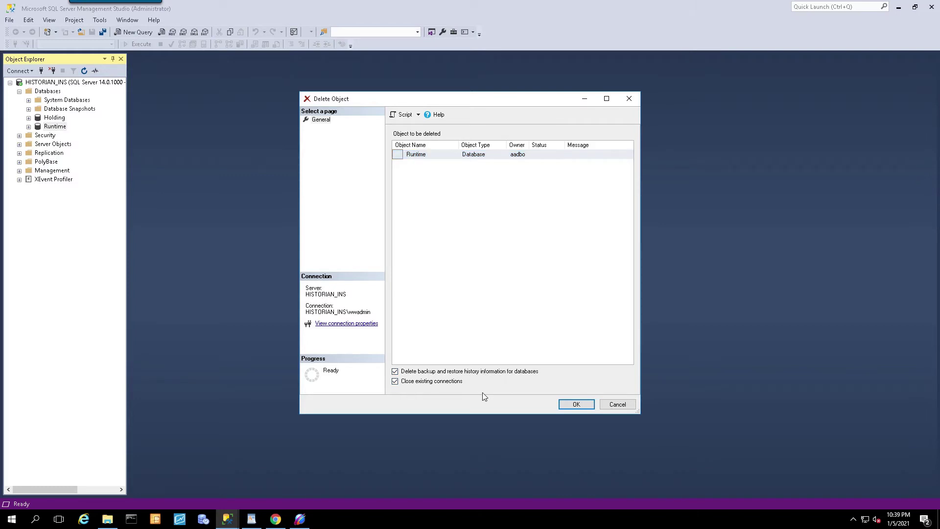
{"action": "left_click", "coordinate": [577, 405]}
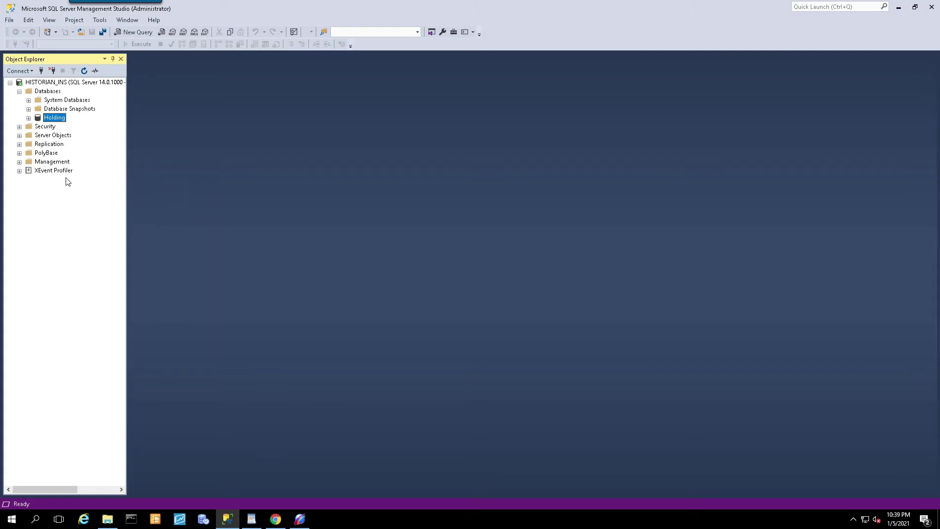
Set up a database restore from the device C:\Installs\RuntimeDB.bak.
{"action": "left_click", "coordinate": [42, 92]}
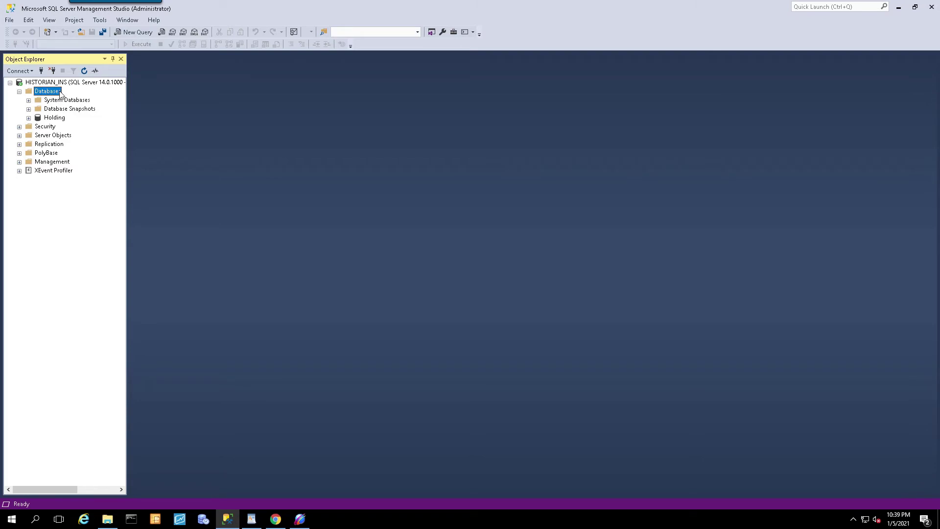
{"action": "right_click", "coordinate": [51, 94]}
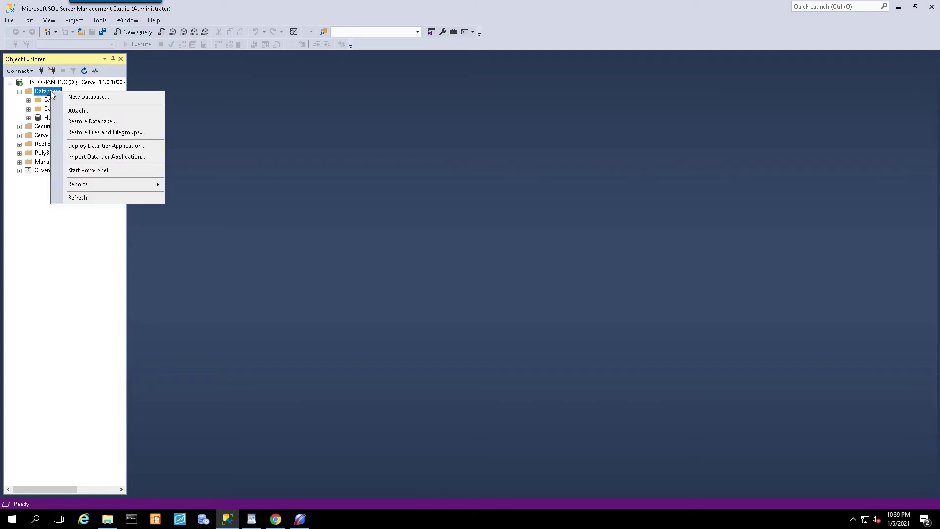
{"action": "left_click", "coordinate": [92, 122]}
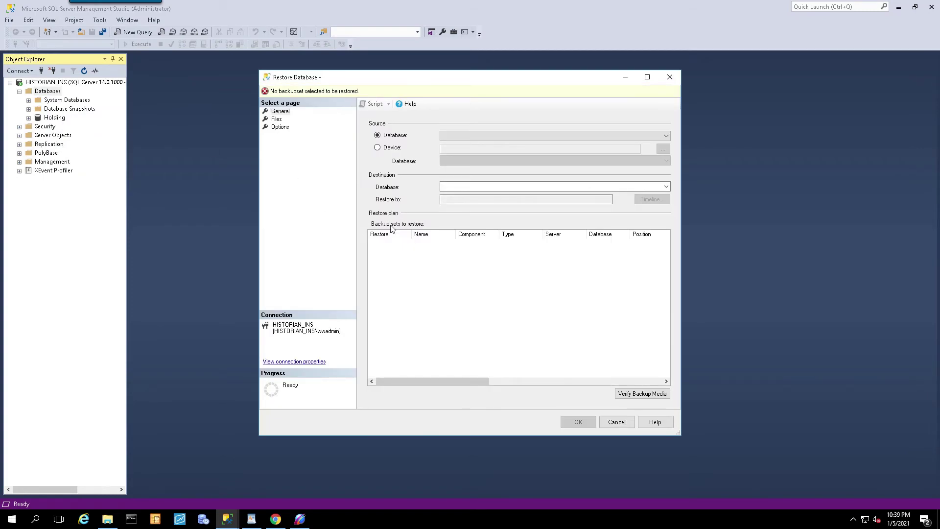
{"action": "left_click", "coordinate": [378, 148]}
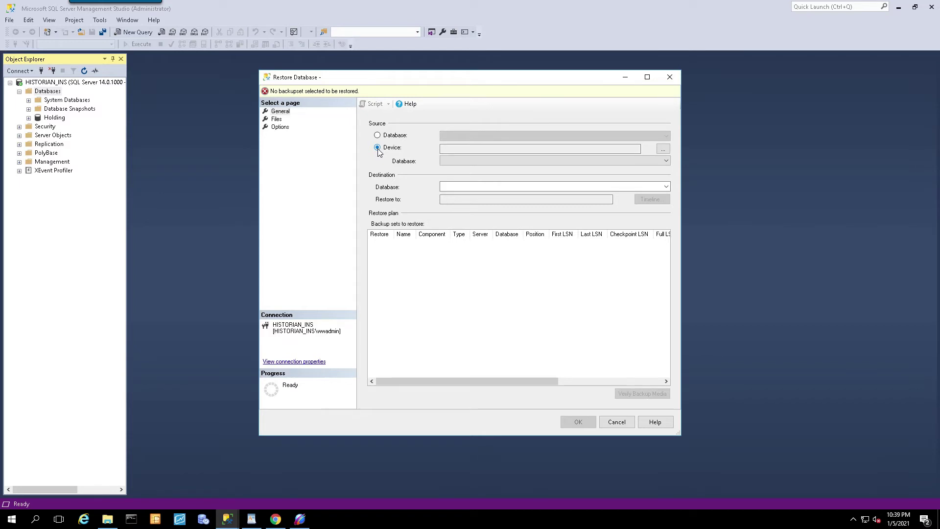
{"action": "left_click", "coordinate": [662, 149]}
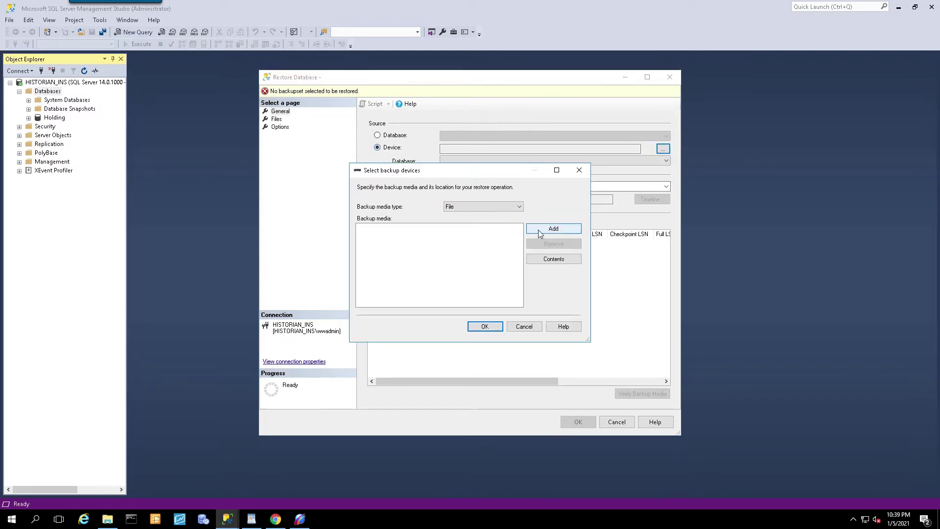
{"action": "left_click", "coordinate": [544, 228]}
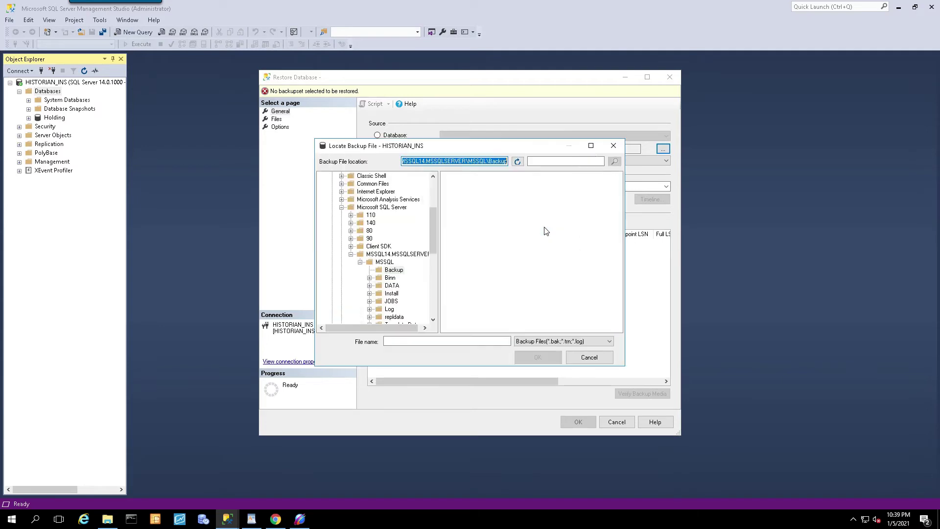
{"action": "left_click_drag", "start_coordinate": [434, 236], "coordinate": [432, 204]}
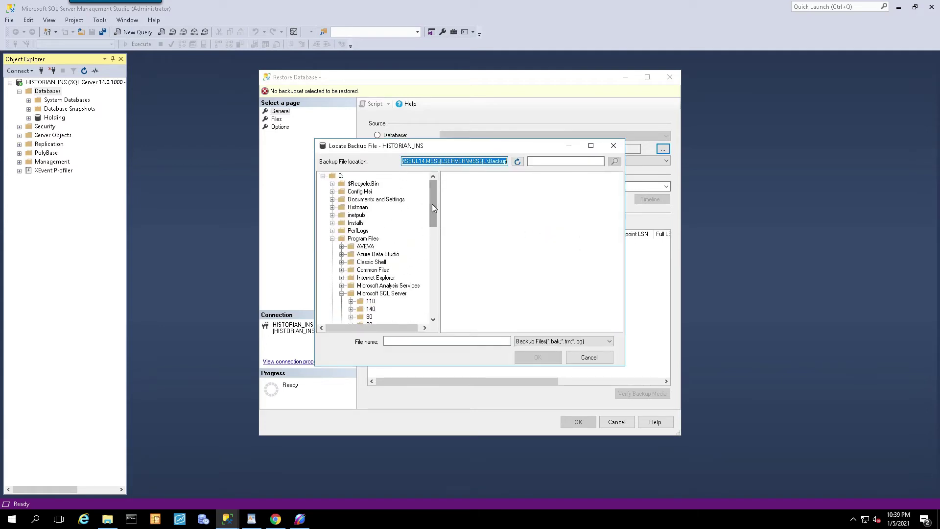
{"action": "left_click", "coordinate": [355, 224]}
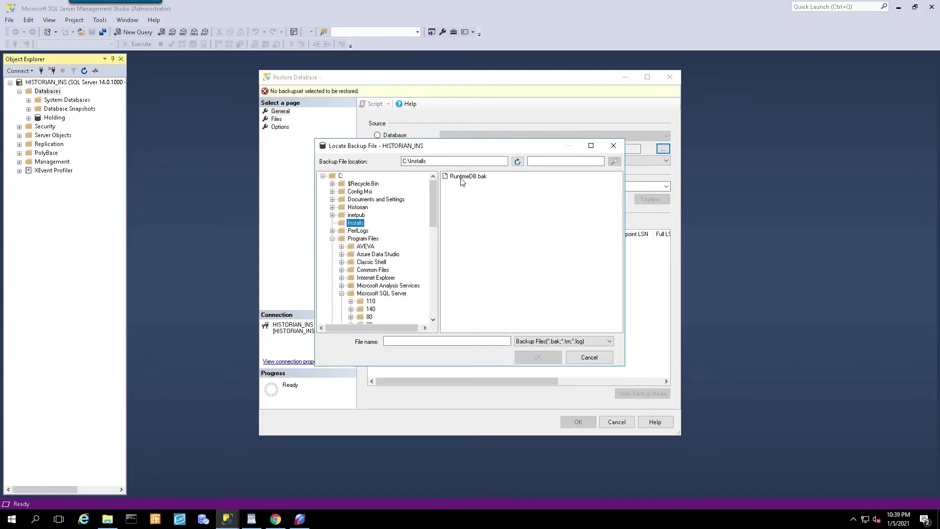
{"action": "left_click", "coordinate": [461, 177]}
{"action": "left_click", "coordinate": [537, 357]}
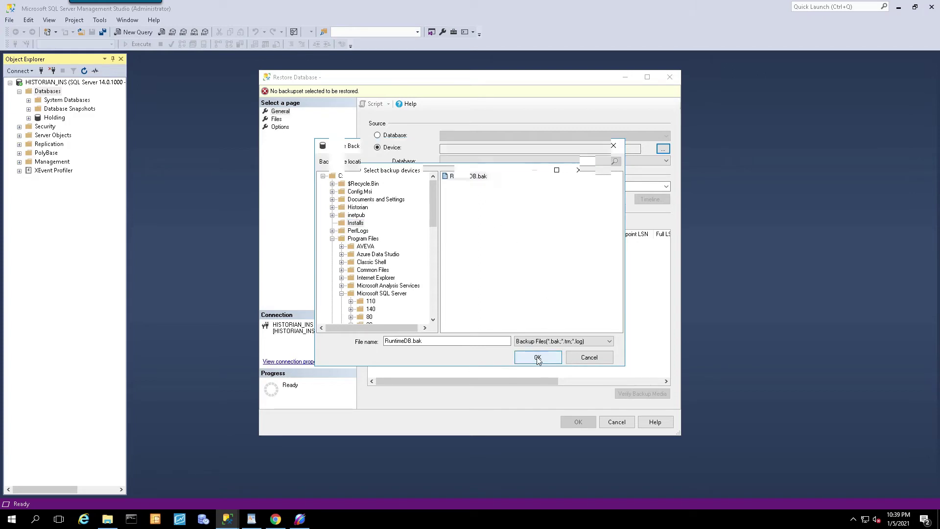
{"action": "left_click", "coordinate": [484, 327]}
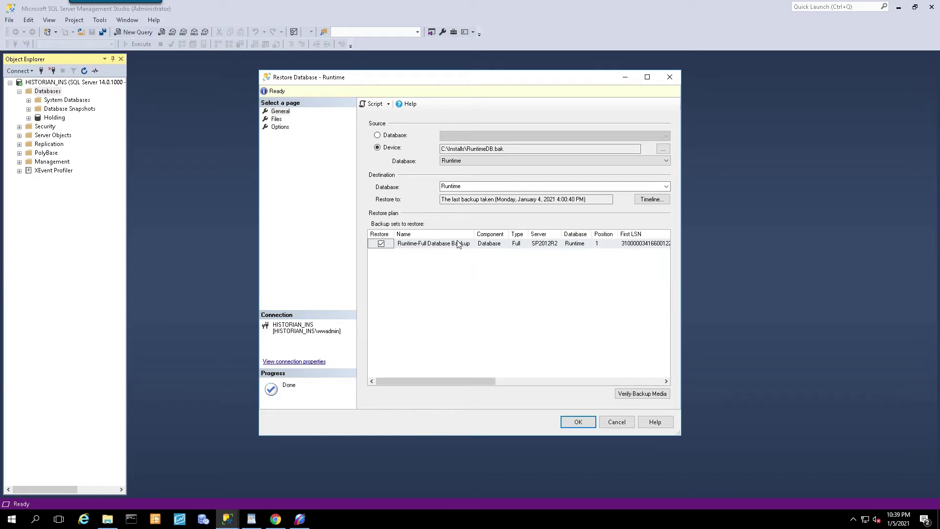
Restore into the destination database Runtime and acknowledge the success message.
{"action": "left_click", "coordinate": [466, 186]}
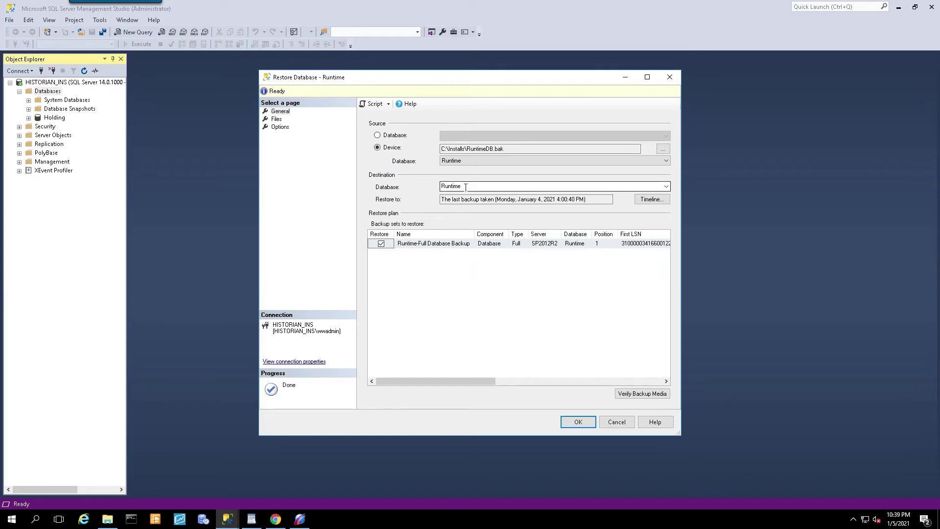
{"action": "double_click", "coordinate": [465, 187]}
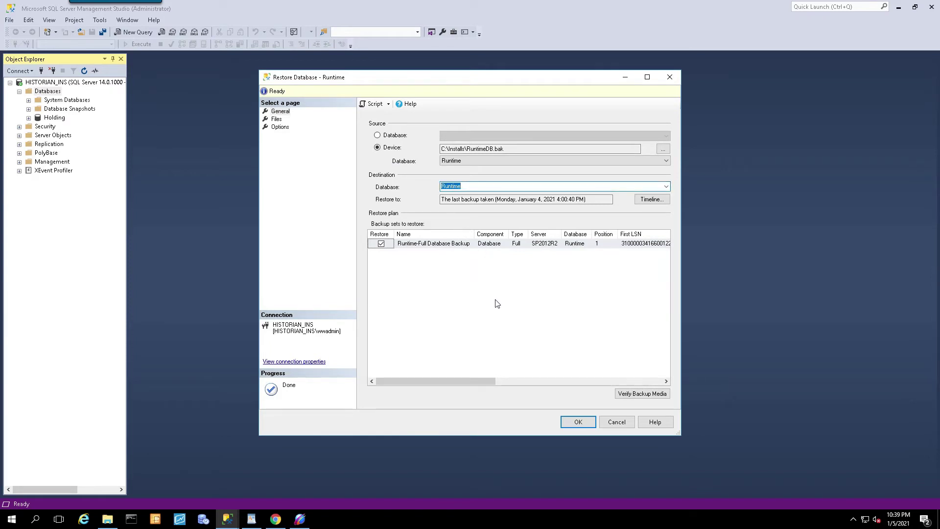
{"action": "left_click", "coordinate": [576, 423]}
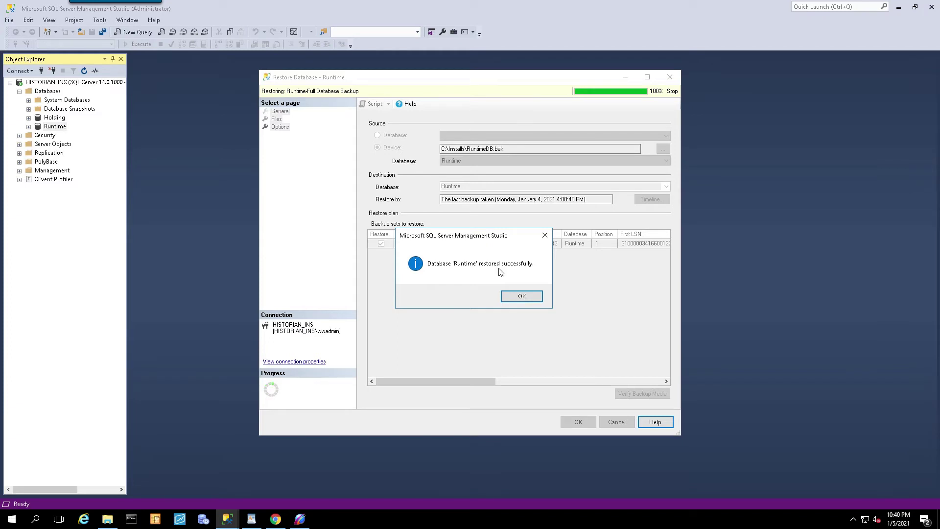
{"action": "left_click", "coordinate": [520, 299]}
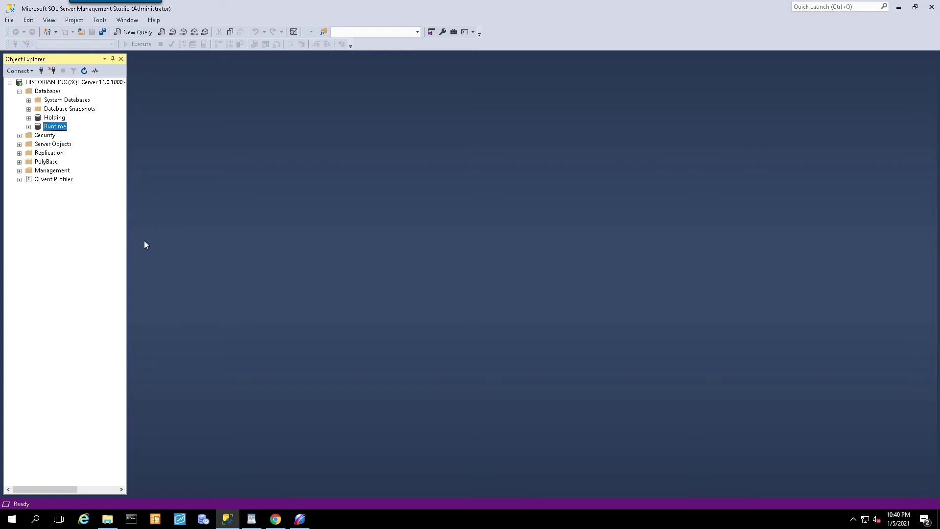
Open a blank query window on Runtime and switch to the TN3066 script in WordPad.
{"action": "left_click", "coordinate": [144, 32]}
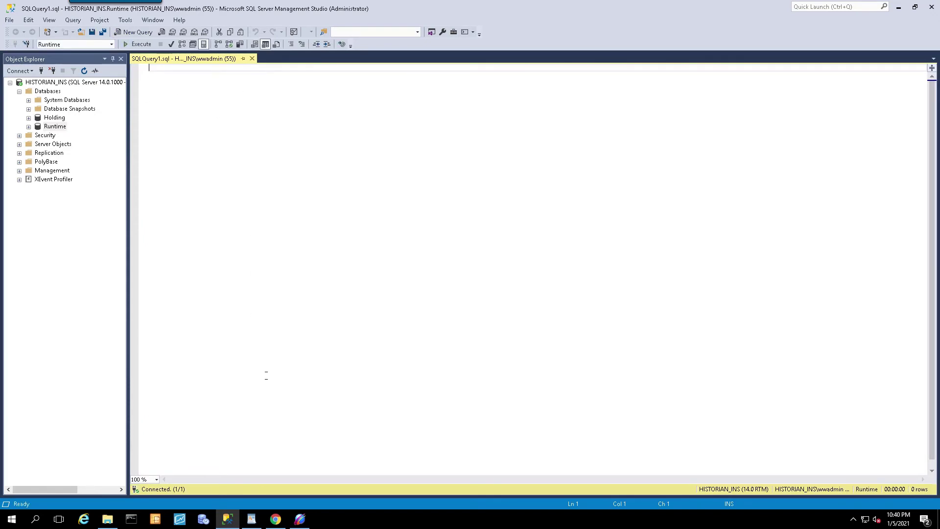
{"action": "left_click", "coordinate": [251, 518]}
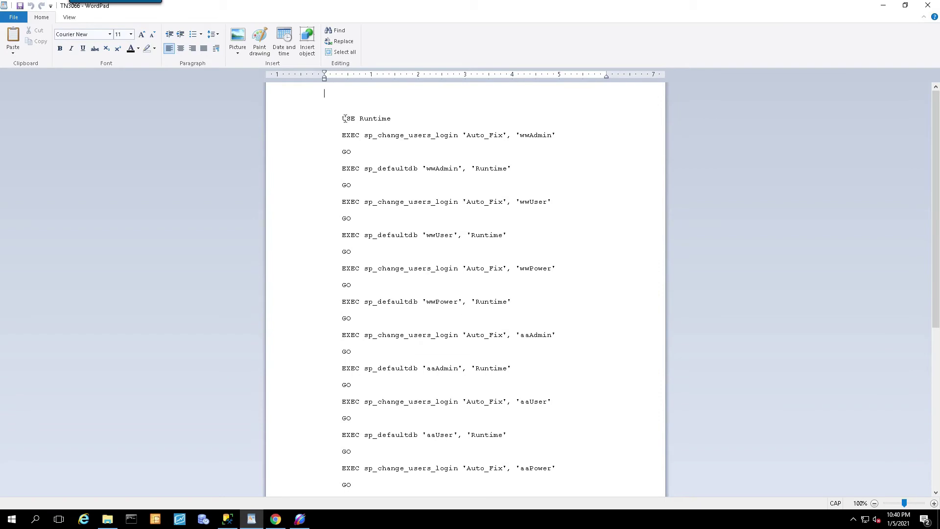
Copy the entire TN3066 script from WordPad and return to the empty SSMS query.
{"action": "key", "text": "ctrl+a"}
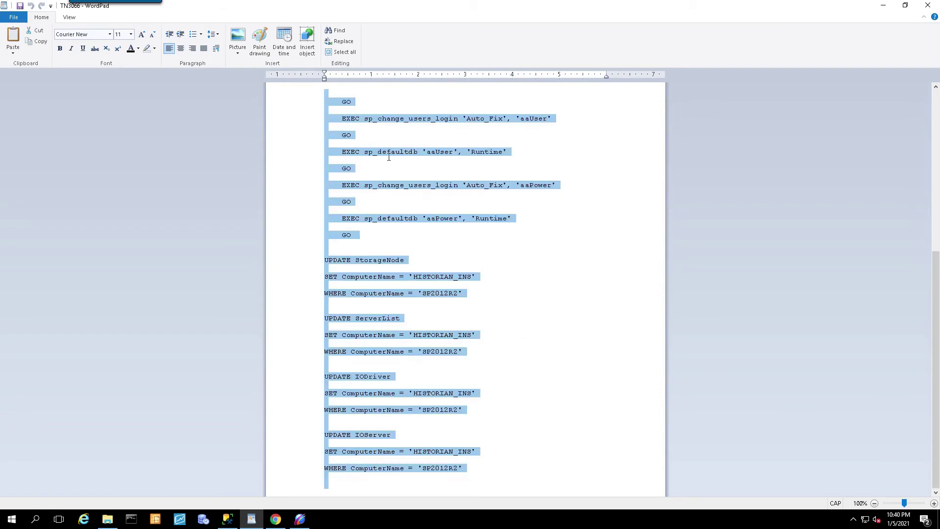
{"action": "right_click", "coordinate": [341, 116]}
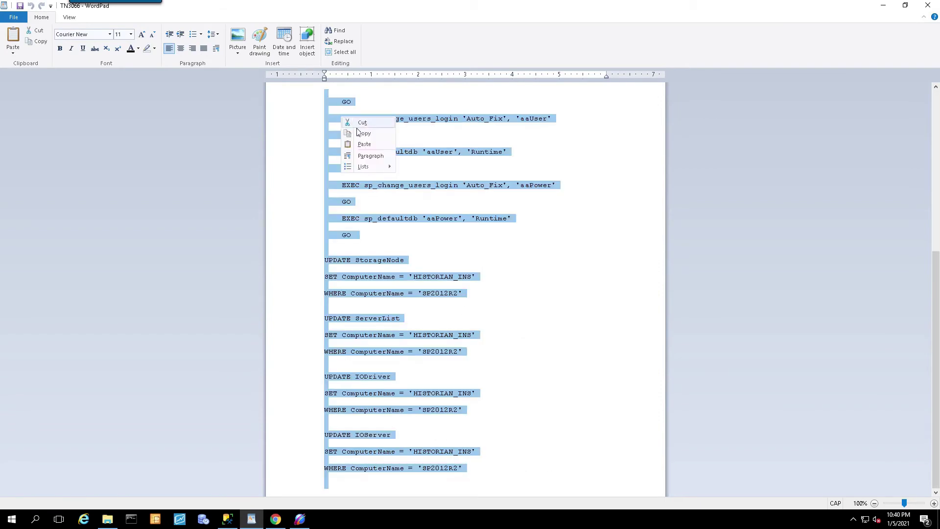
{"action": "left_click", "coordinate": [357, 131]}
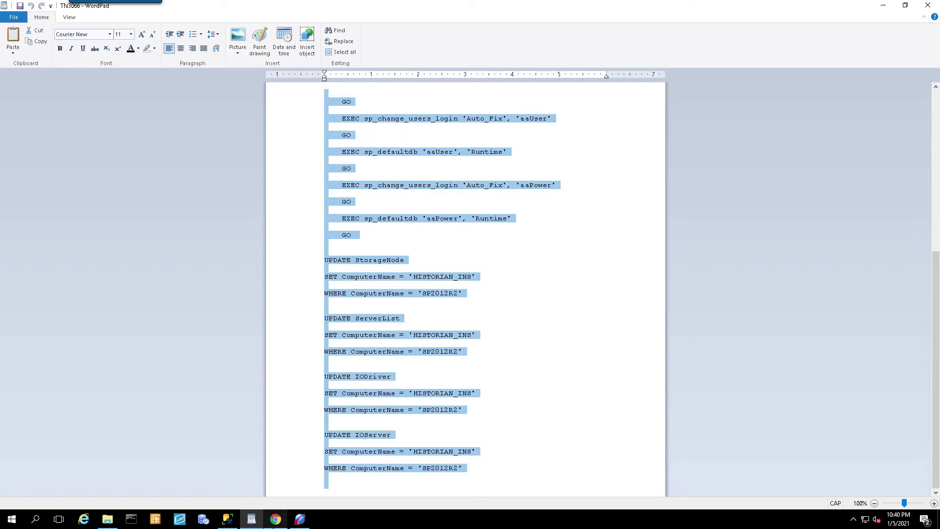
{"action": "left_click", "coordinate": [227, 519]}
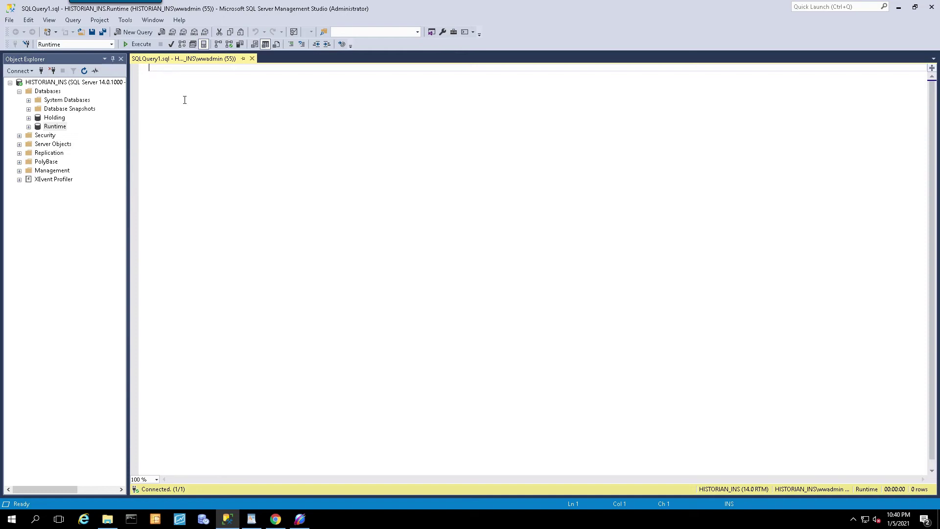
Paste the TN3066 script and check the new computer name and old name SP2012R2.
{"action": "key", "text": "ctrl+v"}
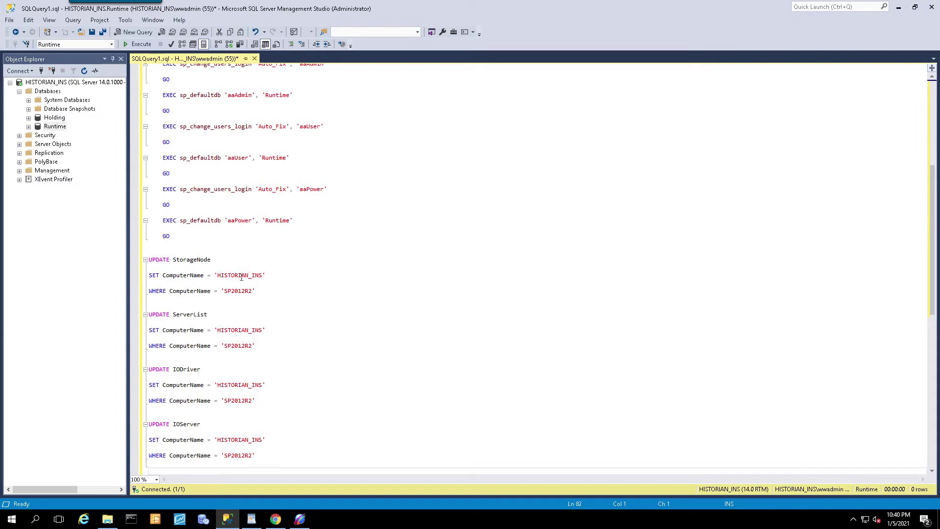
{"action": "left_click_drag", "start_coordinate": [216, 276], "coordinate": [260, 277]}
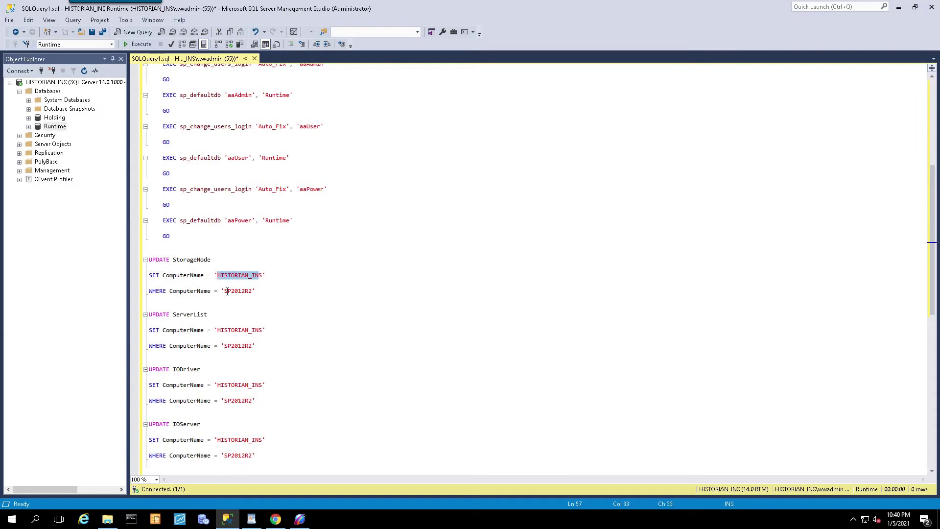
{"action": "left_click_drag", "start_coordinate": [224, 291], "coordinate": [253, 291]}
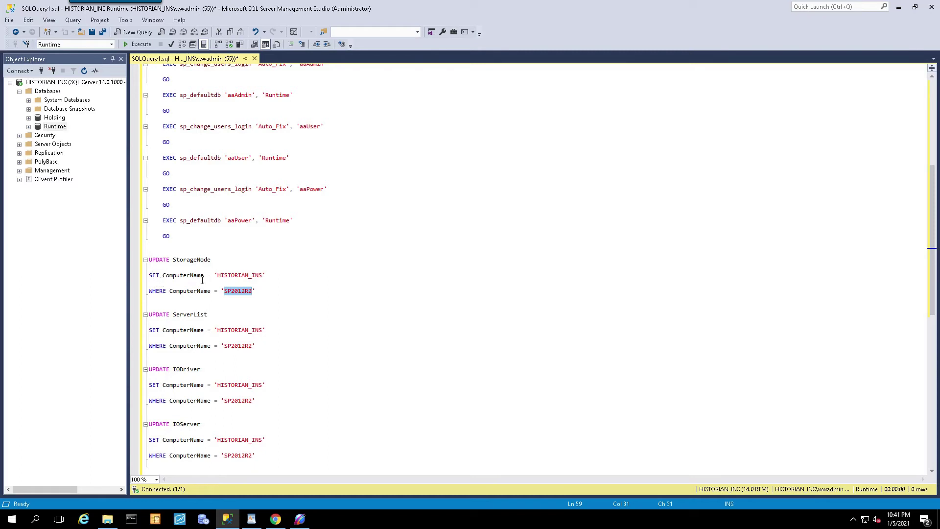
{"action": "scroll", "coordinate": [310, 251], "scroll_direction": "up", "scroll_amount": 10}
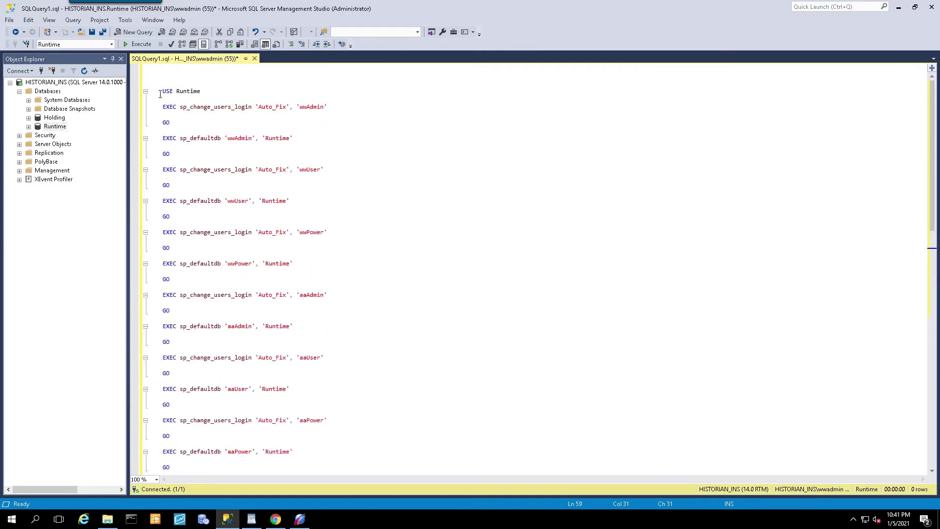
{"action": "left_click", "coordinate": [164, 91]}
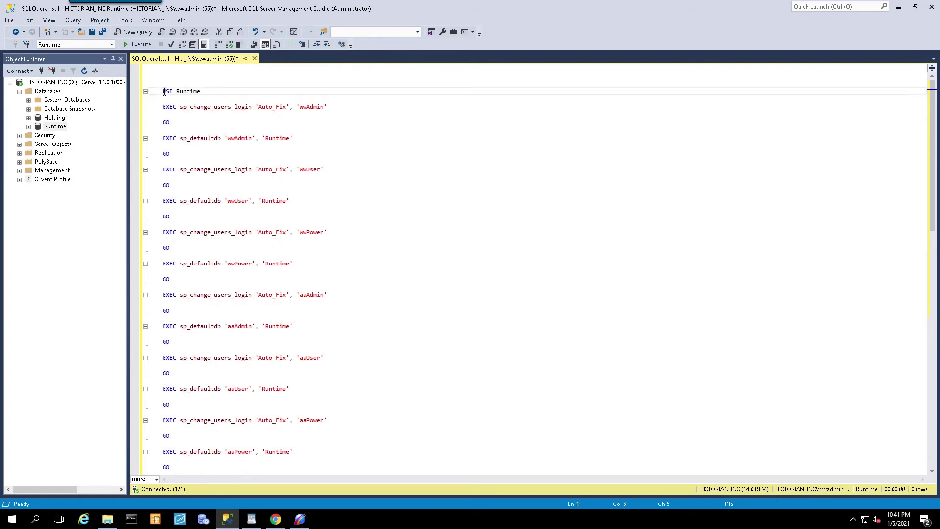
Run the login-fix script against Runtime, review the results, and close SSMS.
{"action": "left_click", "coordinate": [140, 45]}
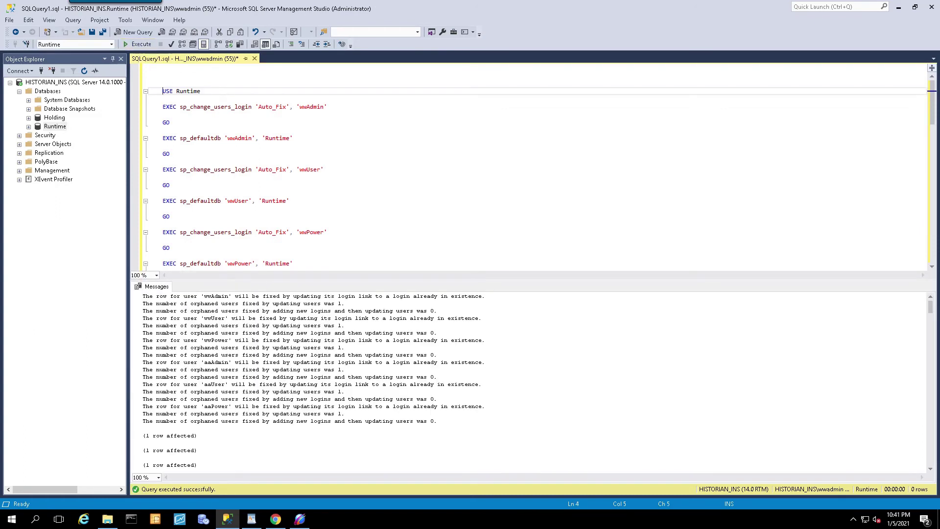
{"action": "scroll", "coordinate": [450, 342], "scroll_direction": "down", "scroll_amount": 10}
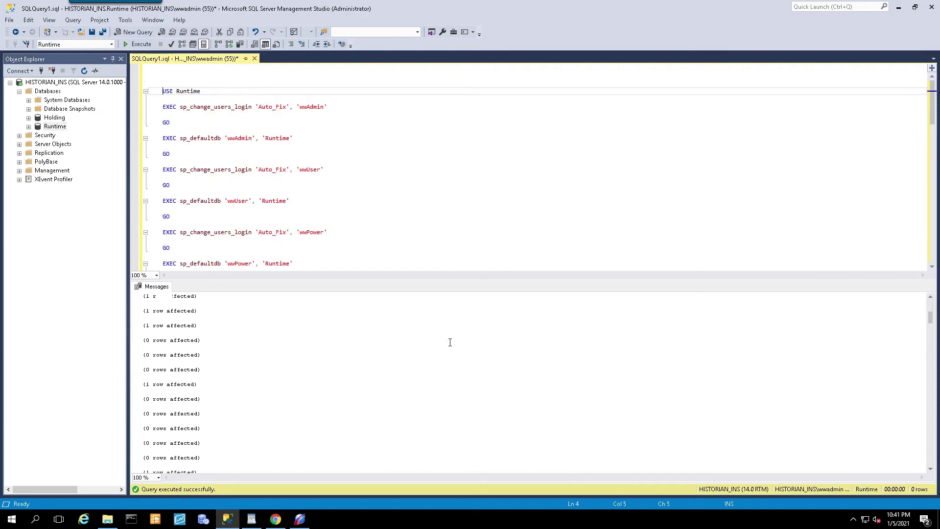
{"action": "scroll", "coordinate": [450, 342], "scroll_direction": "down", "scroll_amount": 10}
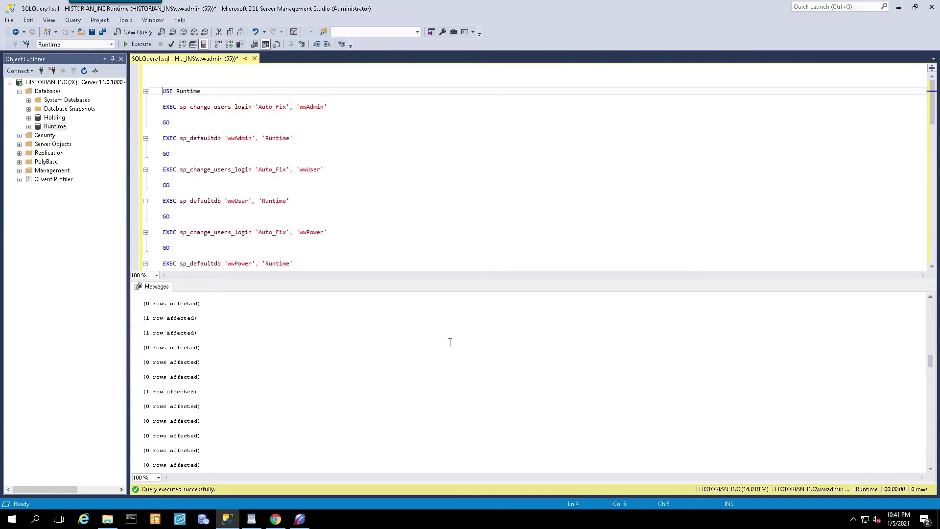
{"action": "scroll", "coordinate": [449, 342], "scroll_direction": "down", "scroll_amount": 10}
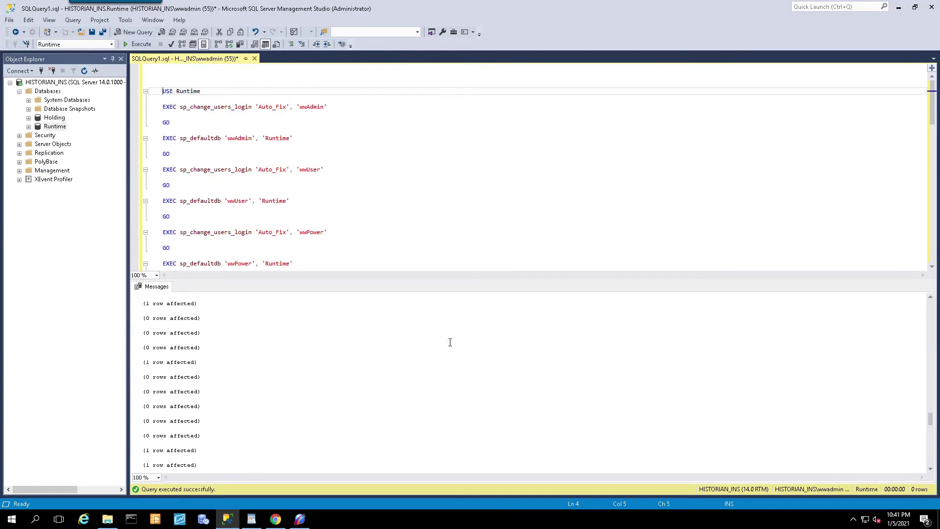
{"action": "scroll", "coordinate": [450, 342], "scroll_direction": "down", "scroll_amount": 5}
{"action": "scroll", "coordinate": [450, 342], "scroll_direction": "up", "scroll_amount": 8}
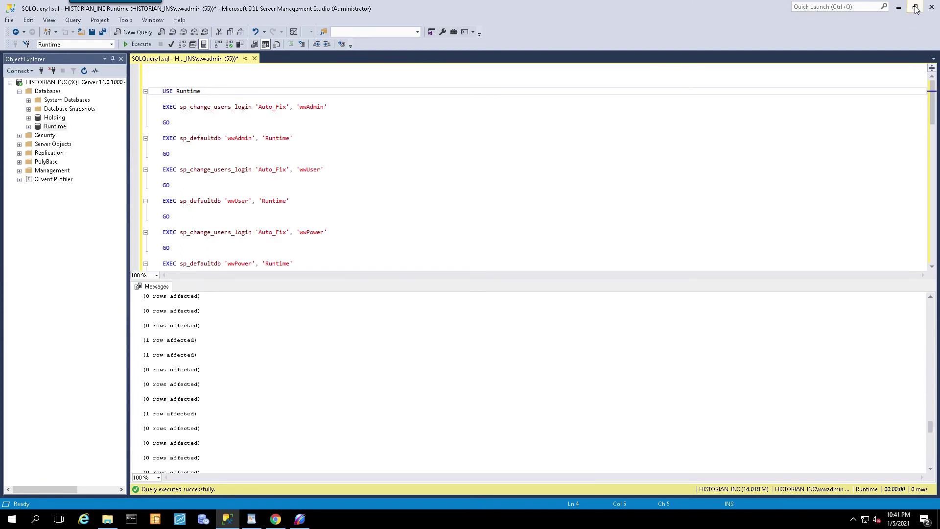
{"action": "left_click", "coordinate": [932, 8]}
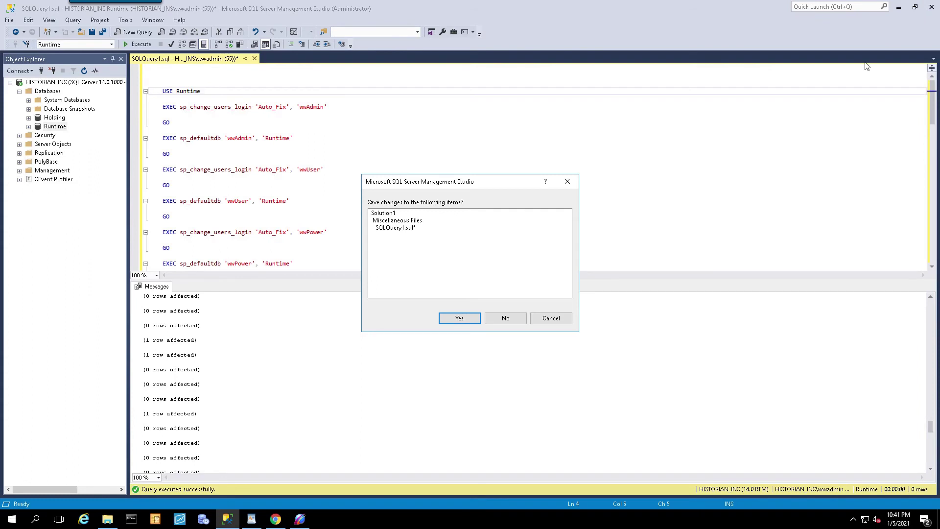
Discard the unsaved query, close WordPad, and launch the AVEVA Configurator from Start.
{"action": "left_click", "coordinate": [508, 320]}
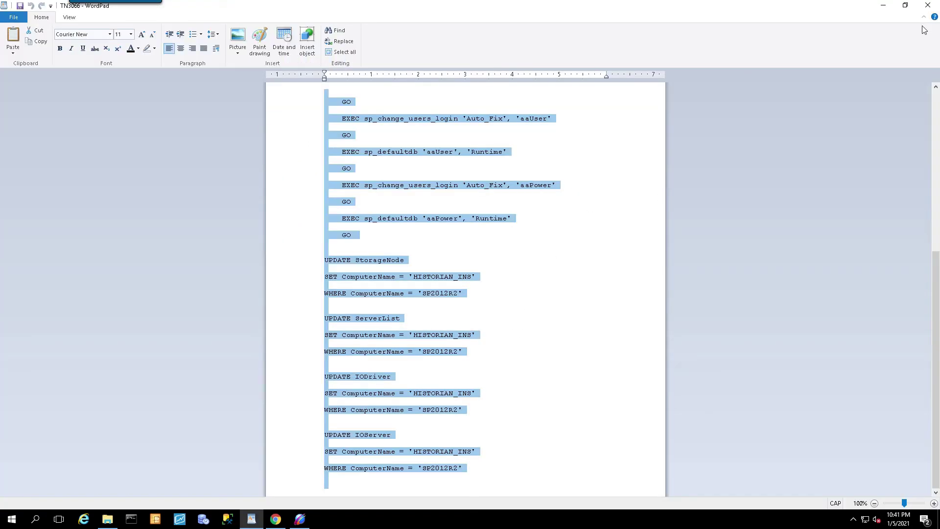
{"action": "left_click", "coordinate": [934, 6]}
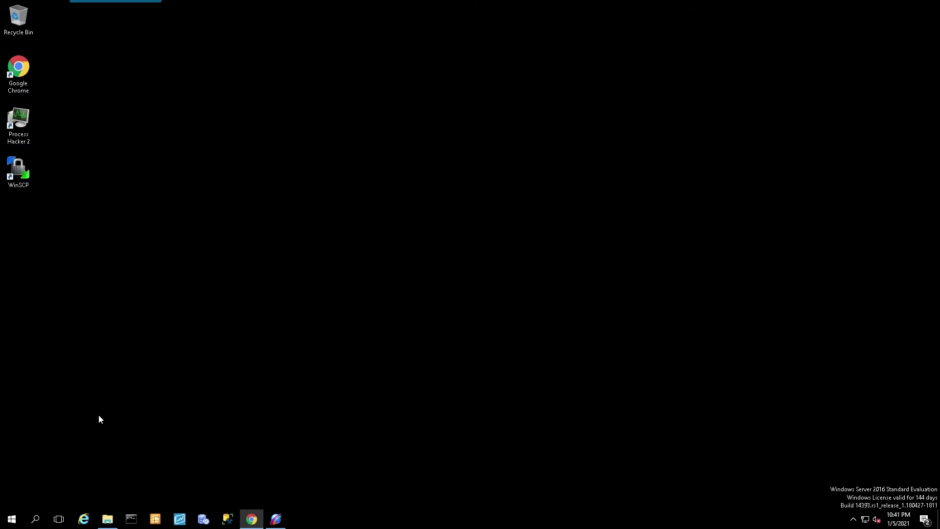
{"action": "left_click", "coordinate": [11, 518]}
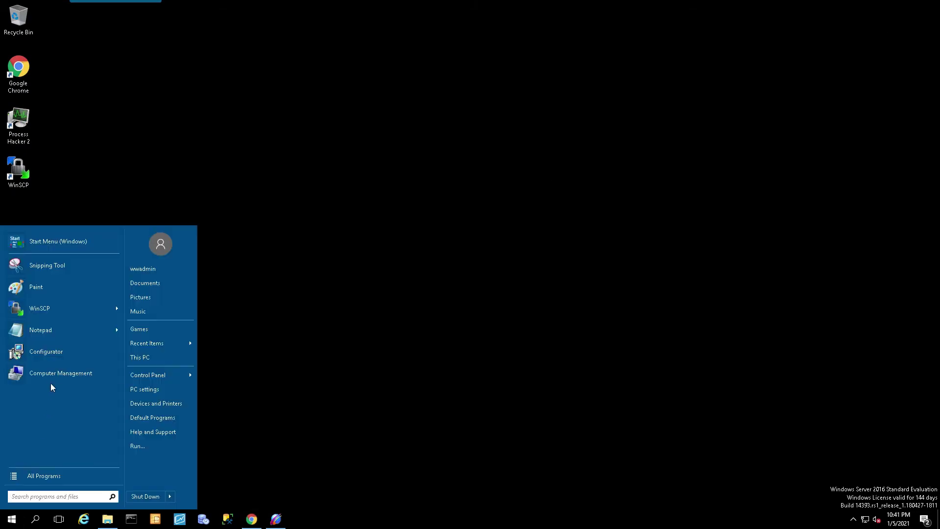
{"action": "left_click", "coordinate": [40, 351]}
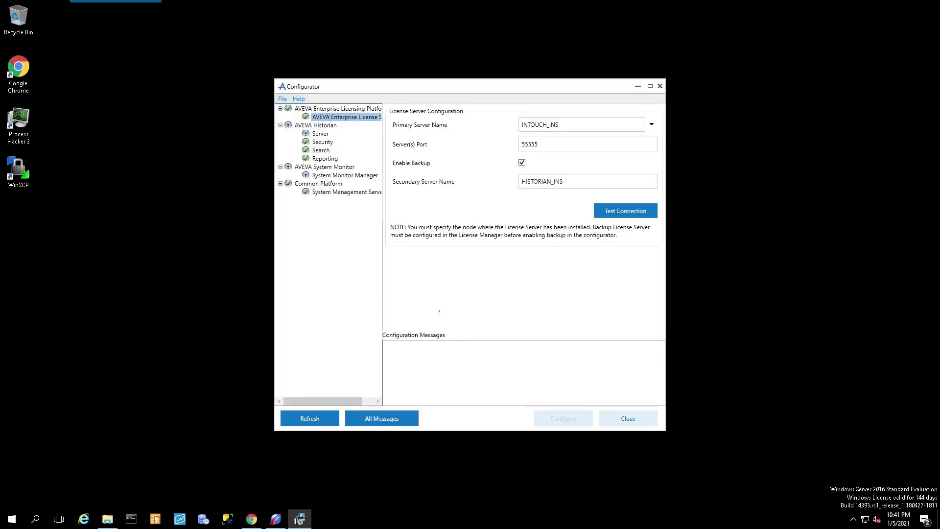
Run the Historian Server configuration against the existing Runtime database, then exit the Configurator.
{"action": "left_click", "coordinate": [320, 134]}
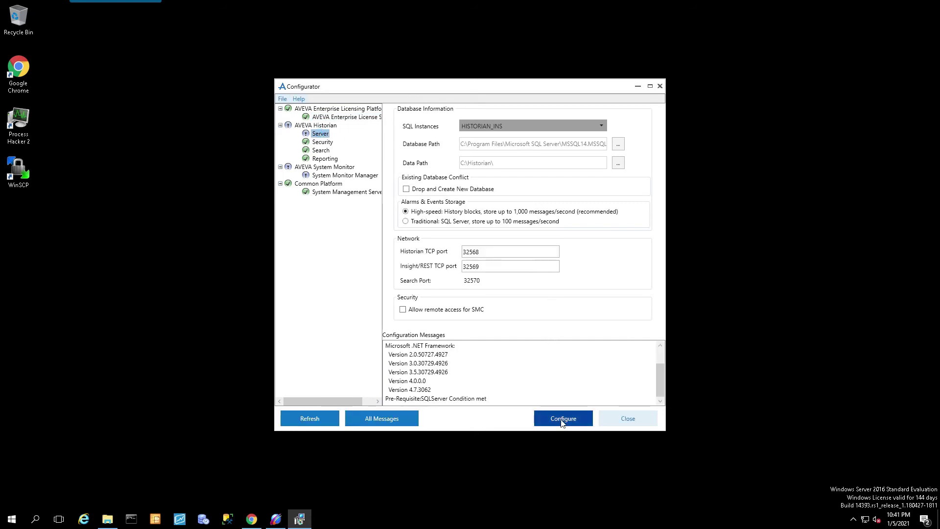
{"action": "left_click", "coordinate": [562, 419]}
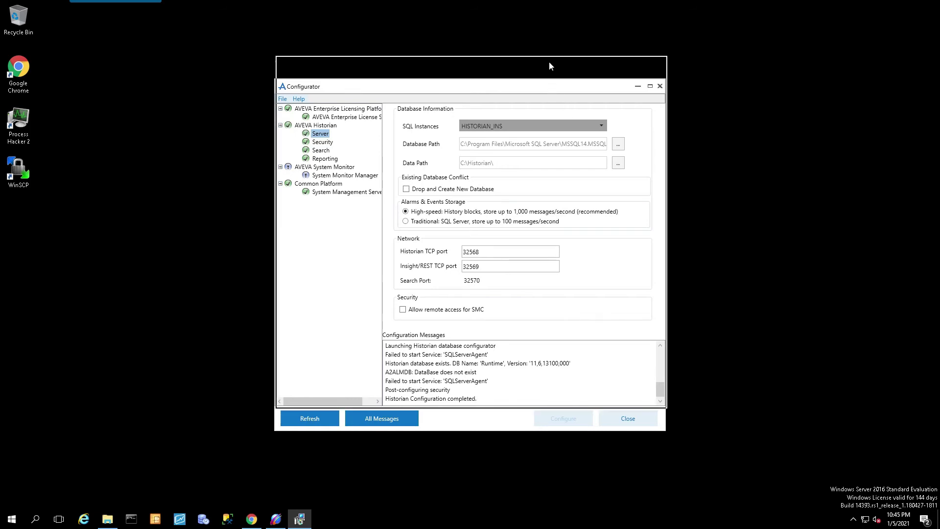
{"action": "left_click_drag", "start_coordinate": [548, 87], "coordinate": [549, 65]}
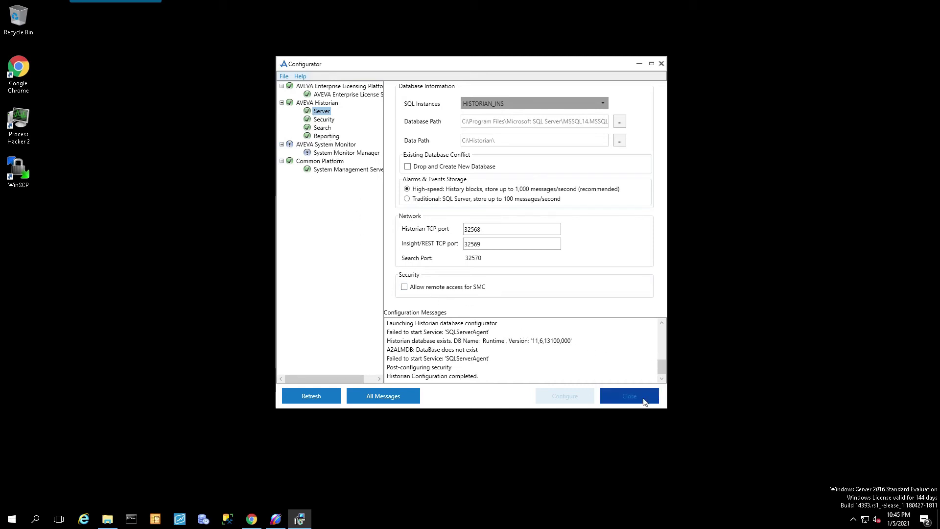
{"action": "left_click", "coordinate": [635, 399]}
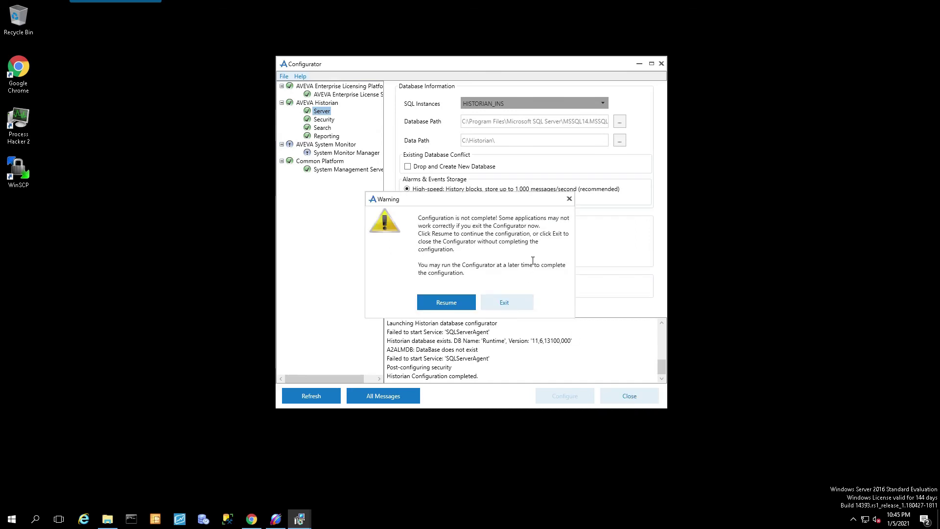
{"action": "left_click", "coordinate": [511, 307]}
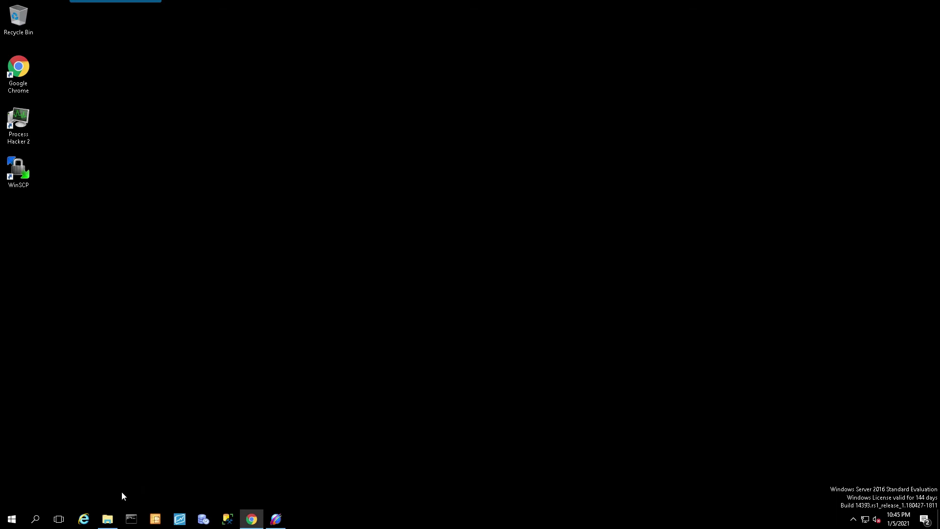
{"action": "left_click", "coordinate": [112, 522]}
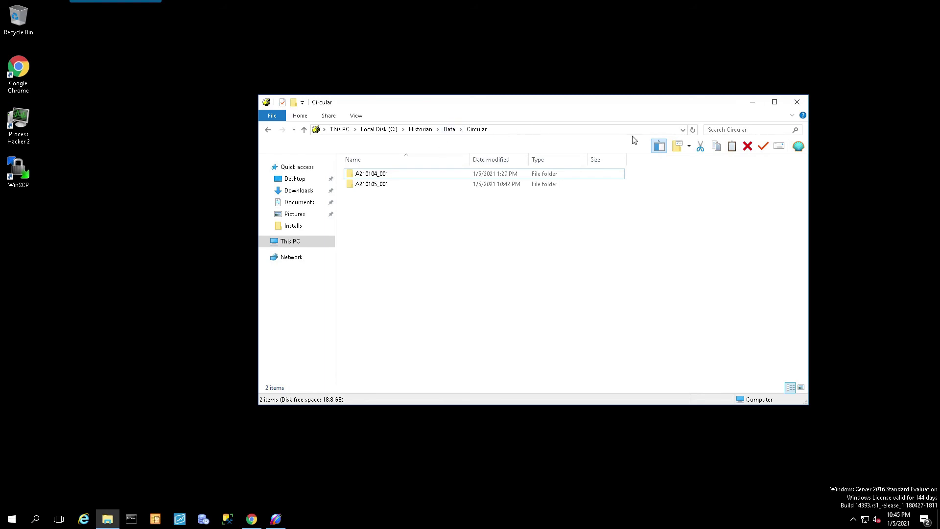
Browse to the old node's \\SP2012R2\C$ share and open its Historian folder.
{"action": "left_click", "coordinate": [682, 130]}
{"action": "left_click", "coordinate": [482, 129]}
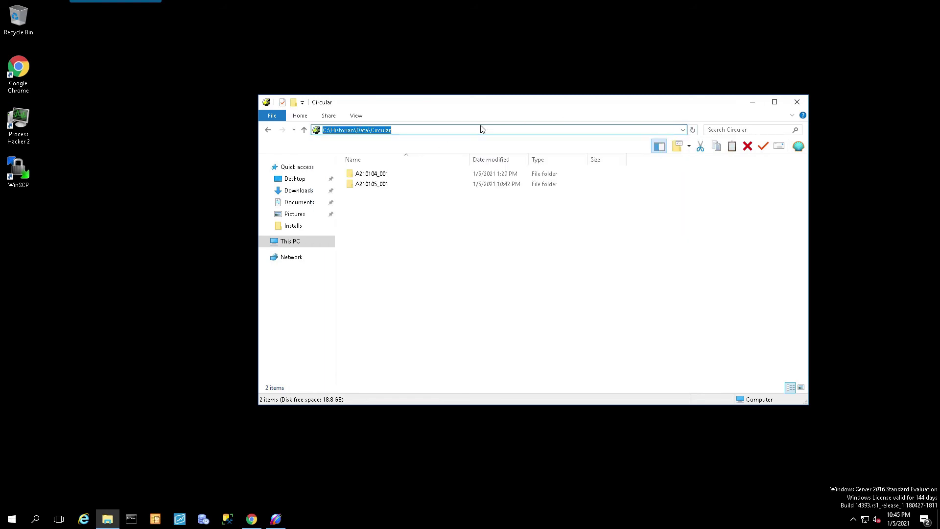
{"action": "type", "text": "\\\\"}
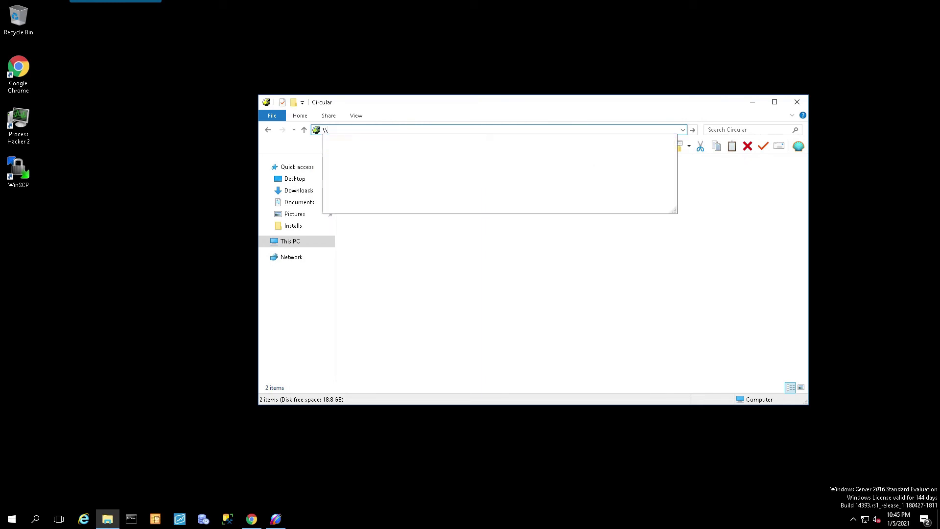
{"action": "type", "text": "SP20"}
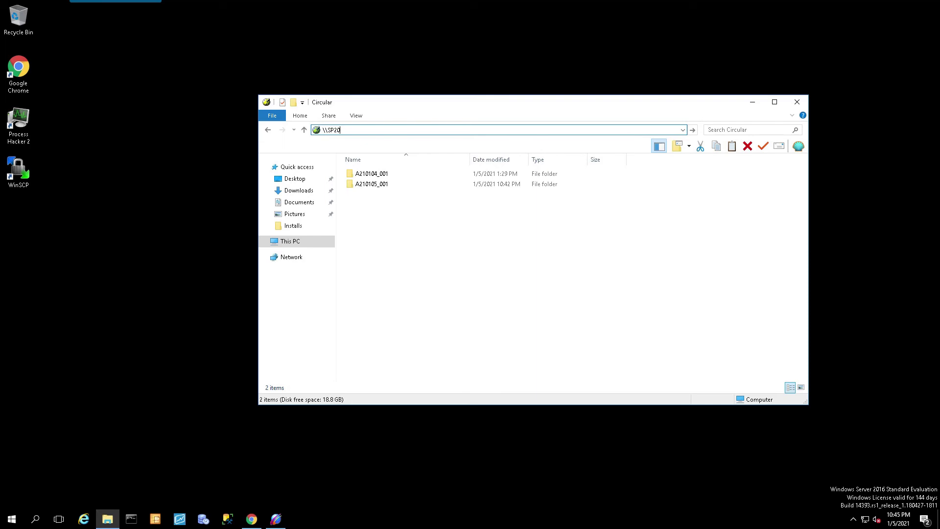
{"action": "type", "text": "12R"}
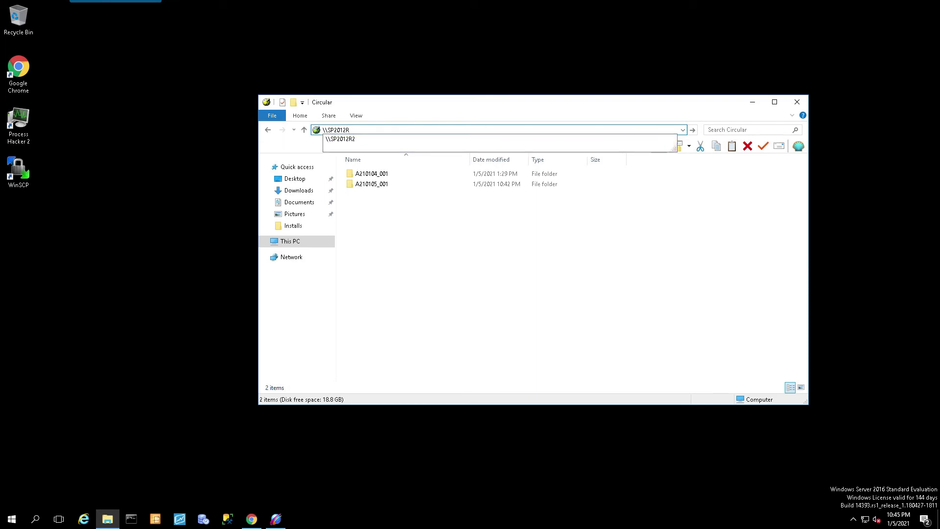
{"action": "type", "text": "2"}
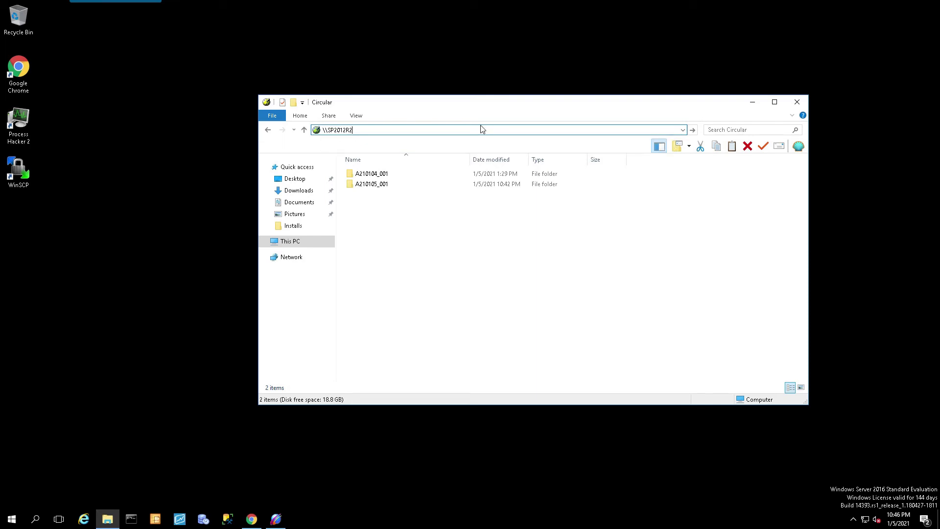
{"action": "type", "text": "\\C$"}
{"action": "key", "text": "Return"}
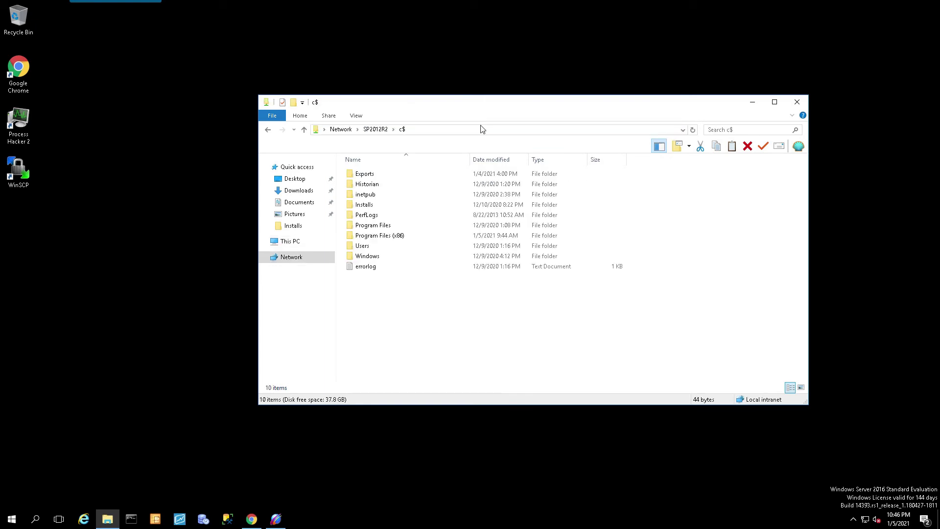
{"action": "double_click", "coordinate": [371, 184]}
Copy all 14 history block folders from the old node's Historian\Data\Circular folder.
{"action": "double_click", "coordinate": [362, 175]}
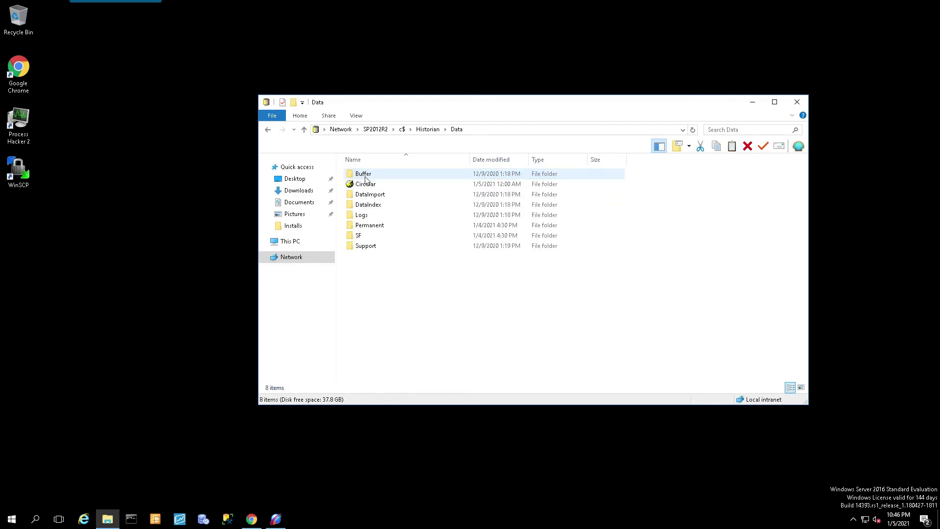
{"action": "double_click", "coordinate": [367, 185]}
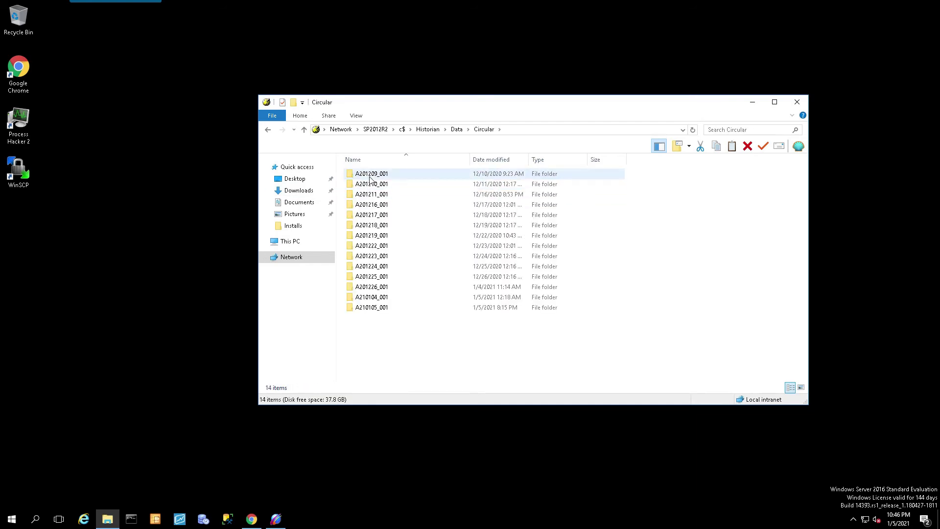
{"action": "left_click", "coordinate": [371, 175]}
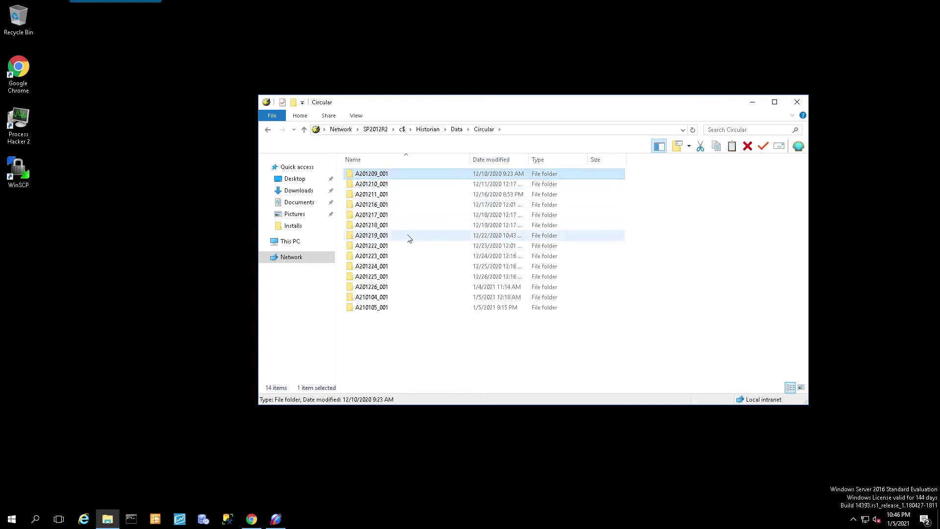
{"action": "left_click", "coordinate": [374, 307], "text": "shift"}
{"action": "right_click", "coordinate": [378, 287]}
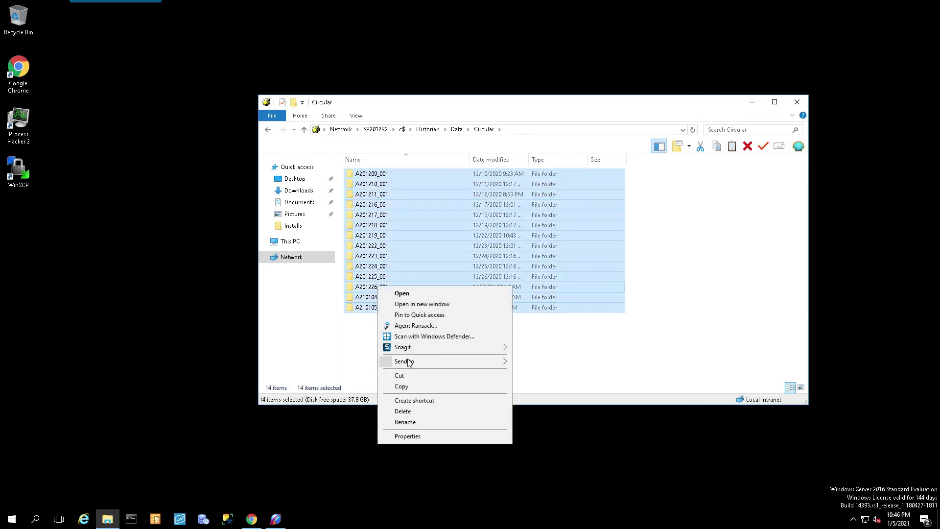
{"action": "left_click", "coordinate": [400, 386]}
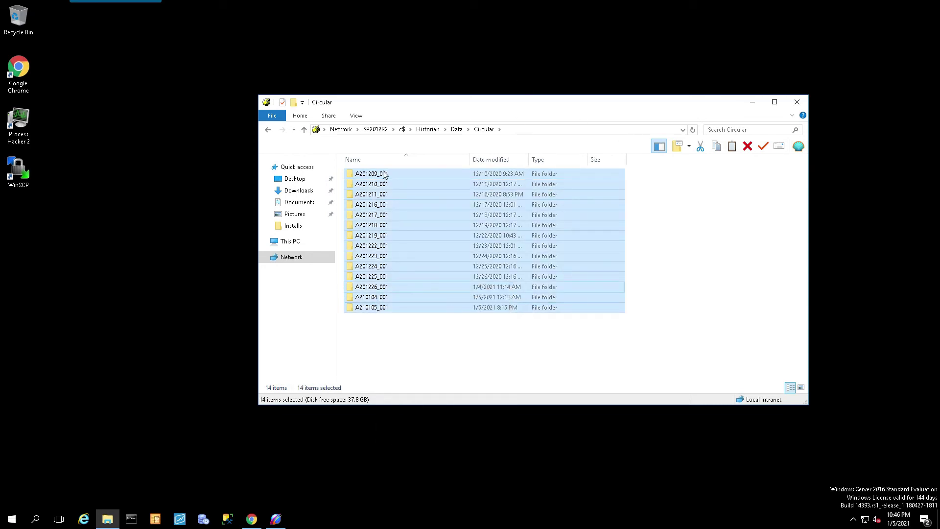
Paste them into local C:\Historian\Data\Circular, replacing same-named folders, then close Explorer.
{"action": "left_click", "coordinate": [289, 241]}
{"action": "double_click", "coordinate": [387, 243]}
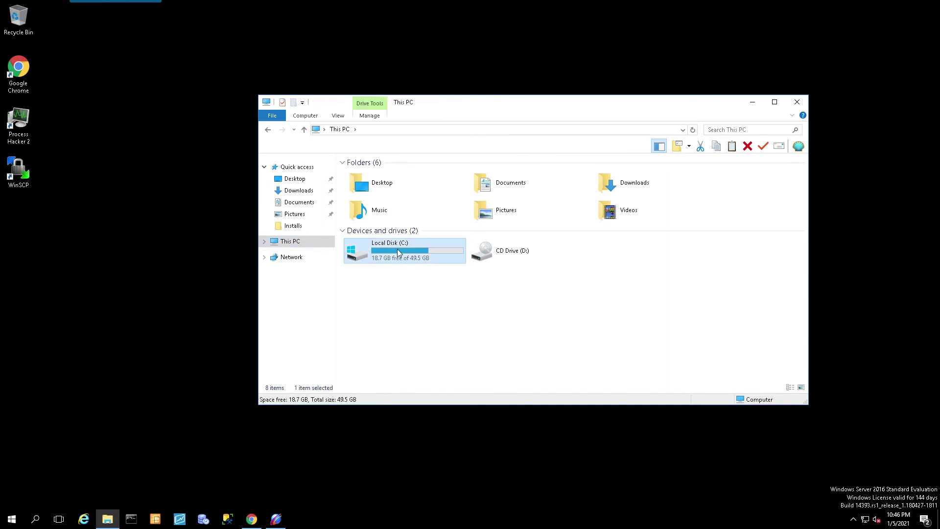
{"action": "double_click", "coordinate": [365, 174]}
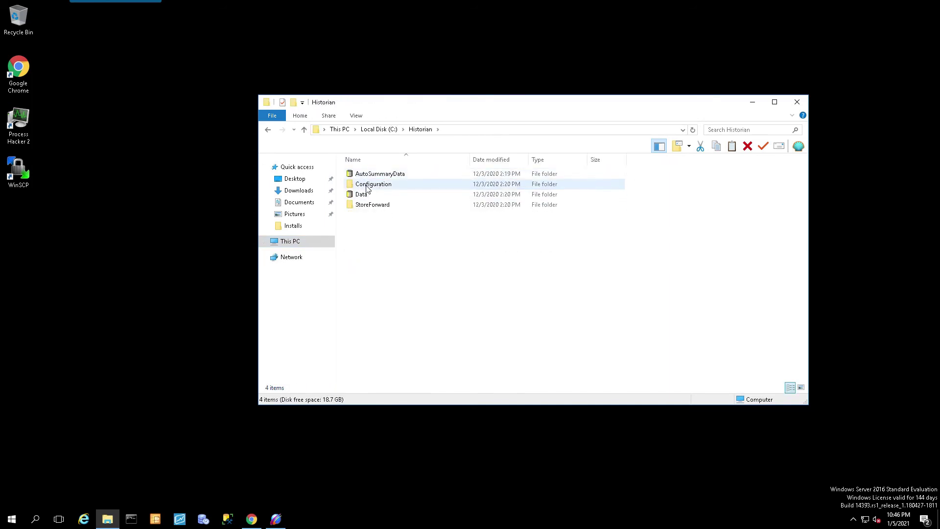
{"action": "double_click", "coordinate": [362, 195]}
{"action": "double_click", "coordinate": [362, 184]}
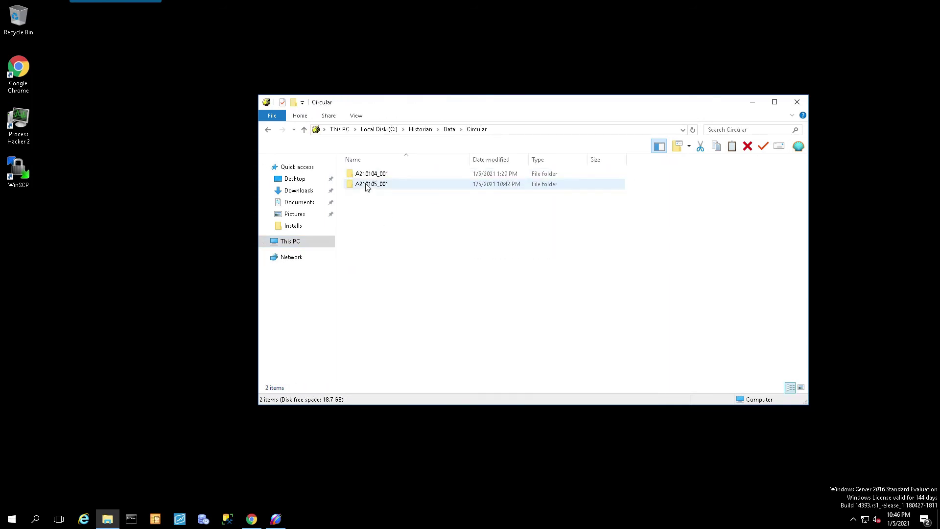
{"action": "right_click", "coordinate": [417, 246]}
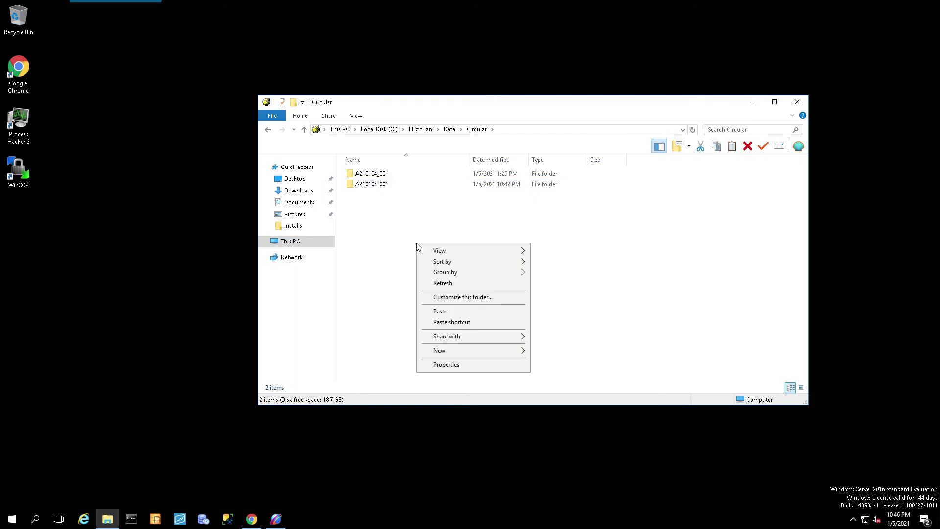
{"action": "left_click", "coordinate": [431, 311]}
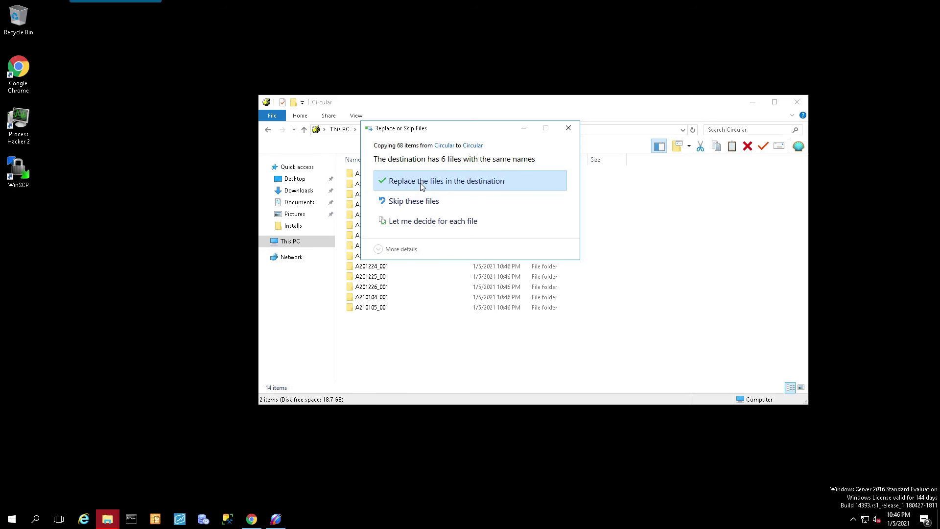
{"action": "left_click", "coordinate": [421, 181]}
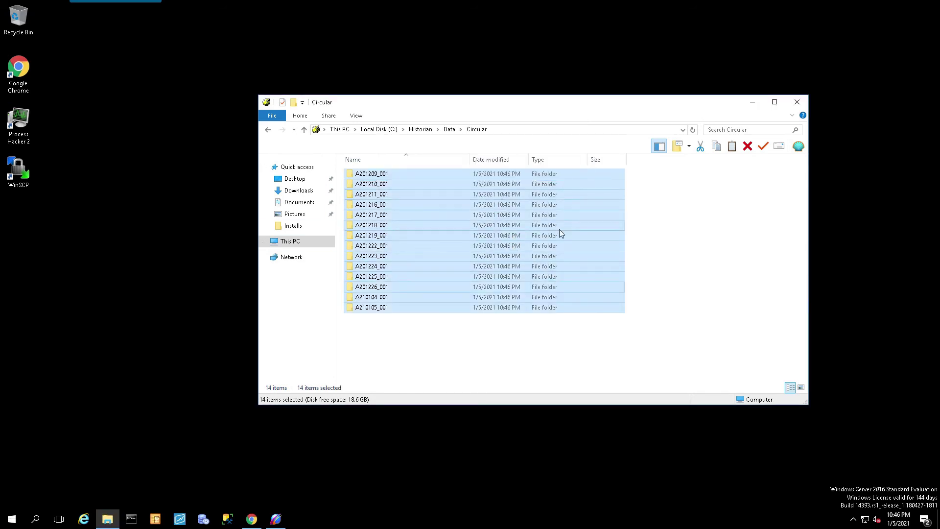
{"action": "left_click", "coordinate": [797, 102]}
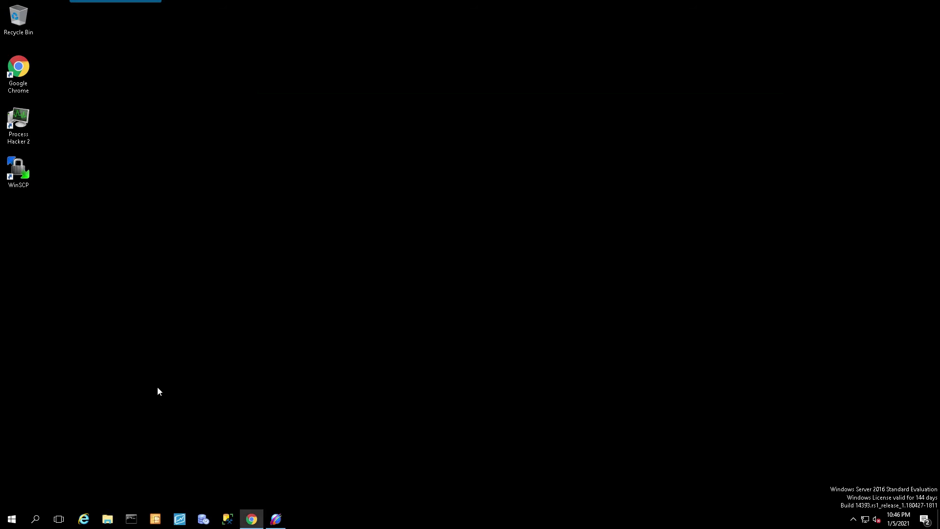
{"action": "left_click", "coordinate": [12, 519]}
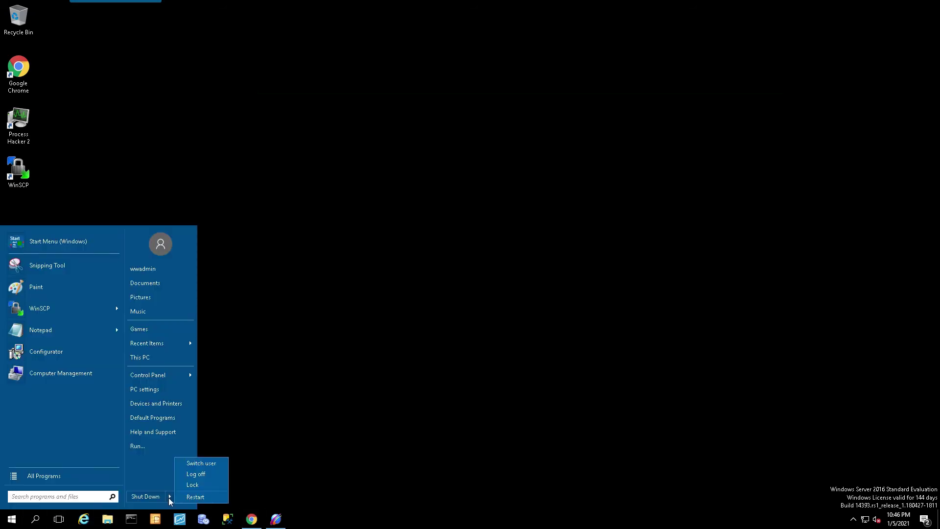
Restart the server from the Start menu's shutdown options.
{"action": "left_click", "coordinate": [190, 496]}
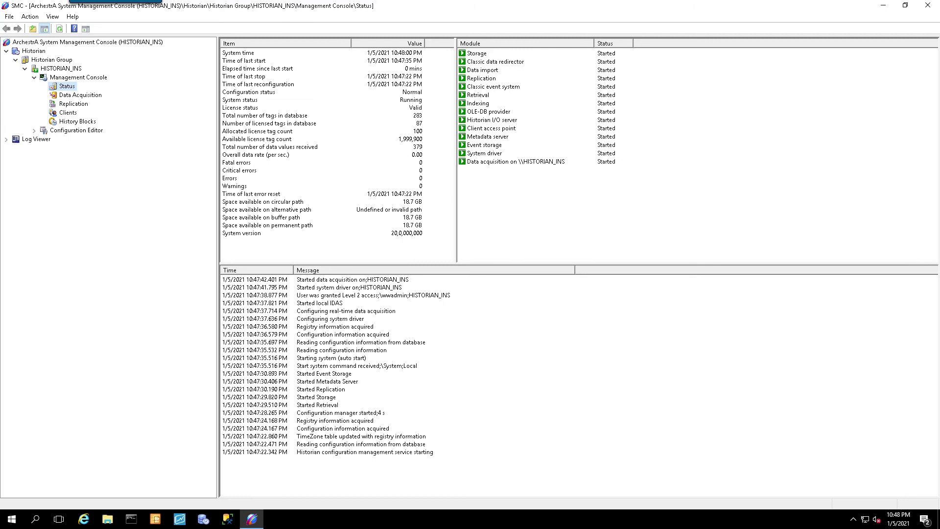
Review the 87 restored manual tags under System Configuration > Data Acquisition.
{"action": "left_click", "coordinate": [69, 131]}
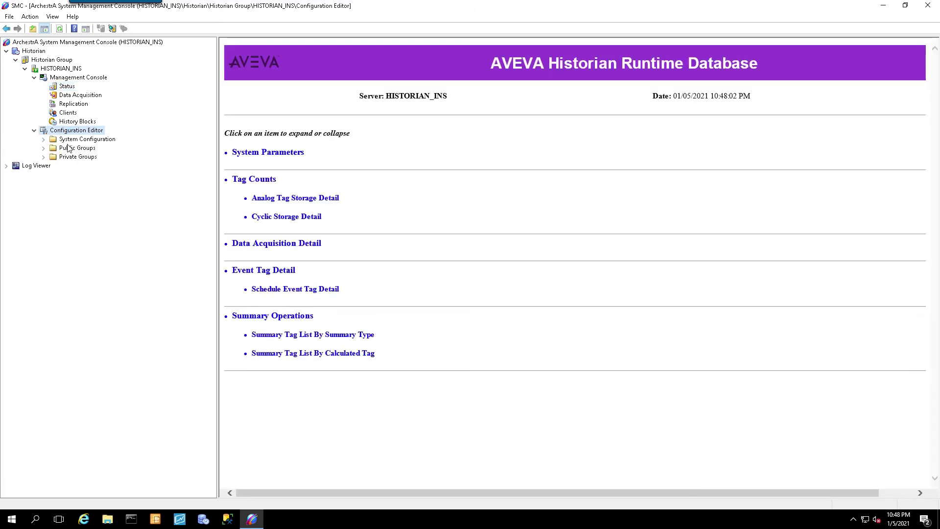
{"action": "double_click", "coordinate": [70, 139]}
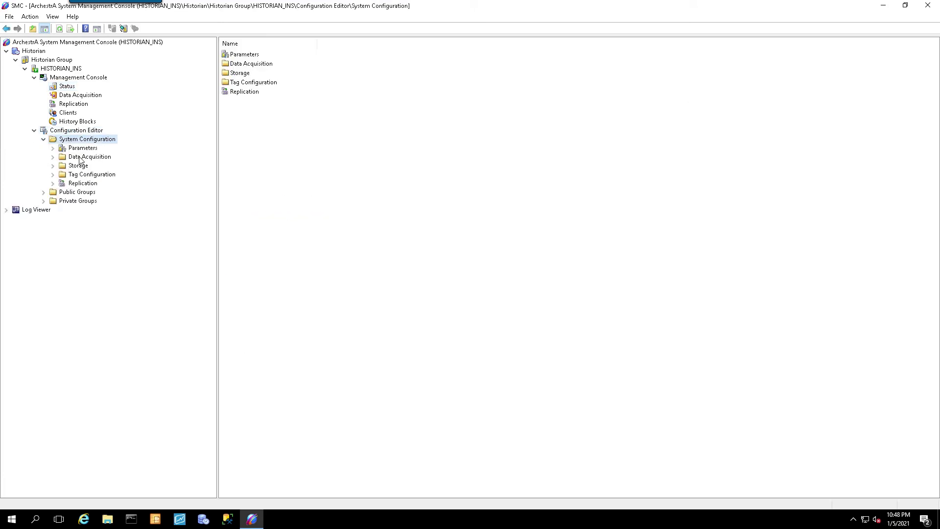
{"action": "double_click", "coordinate": [80, 157]}
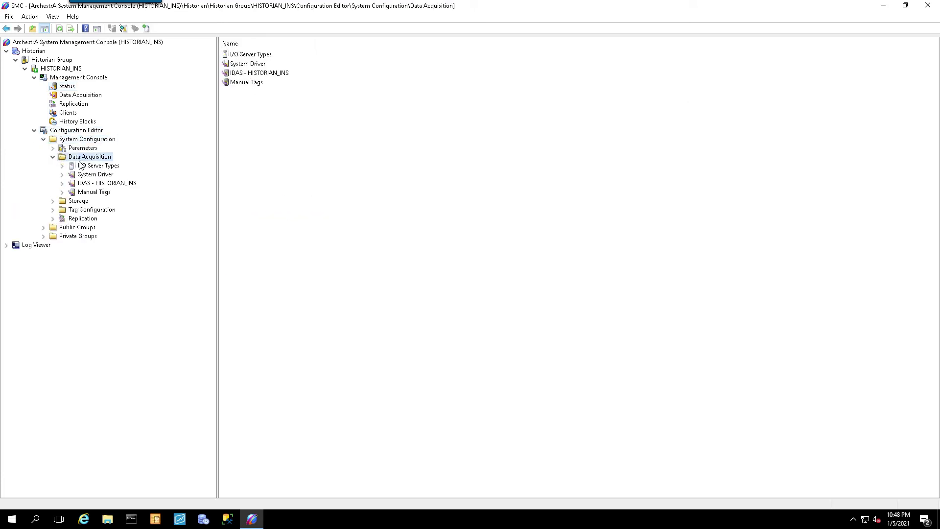
{"action": "left_click", "coordinate": [93, 192]}
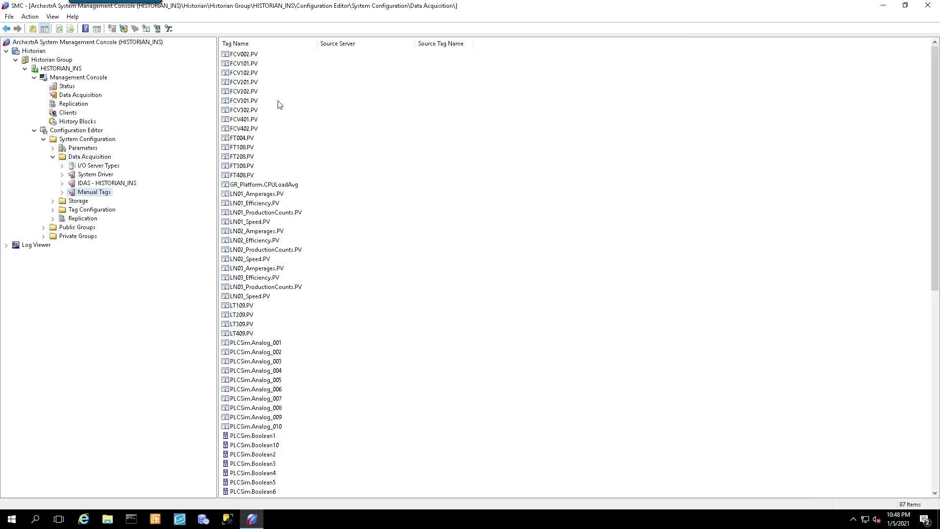
{"action": "scroll", "coordinate": [273, 103], "scroll_direction": "down", "scroll_amount": 13}
{"action": "scroll", "coordinate": [273, 101], "scroll_direction": "up", "scroll_amount": 13}
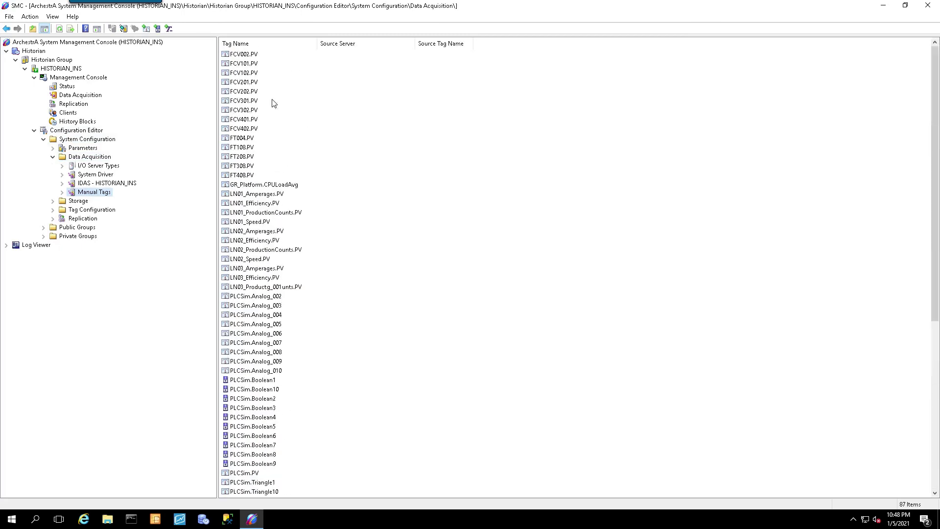
Check the licensed tag count on the Historian status page and launch Historian Trend.
{"action": "left_click", "coordinate": [63, 88]}
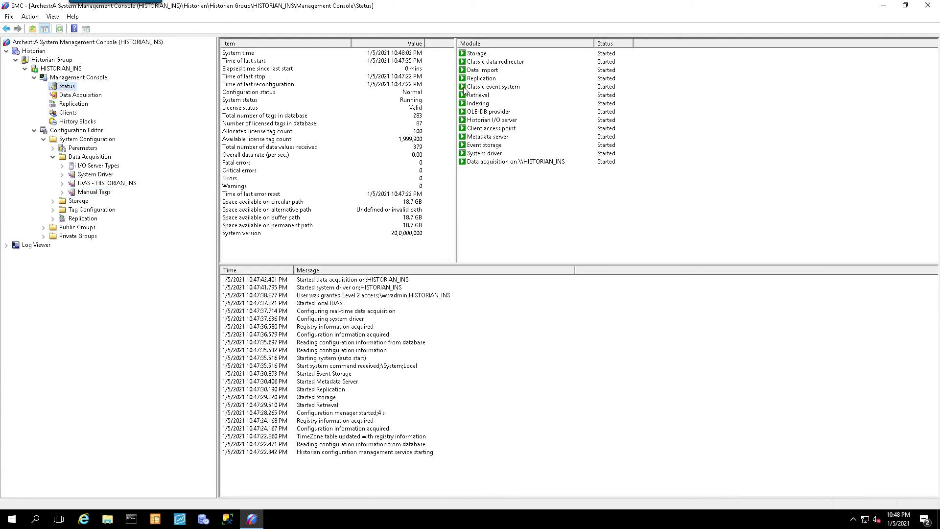
{"action": "left_click", "coordinate": [373, 124]}
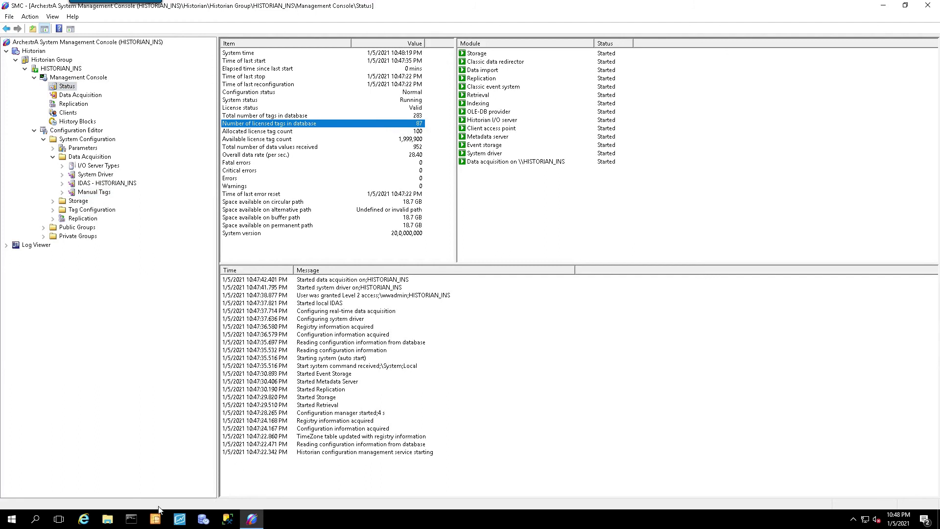
{"action": "left_click", "coordinate": [180, 520]}
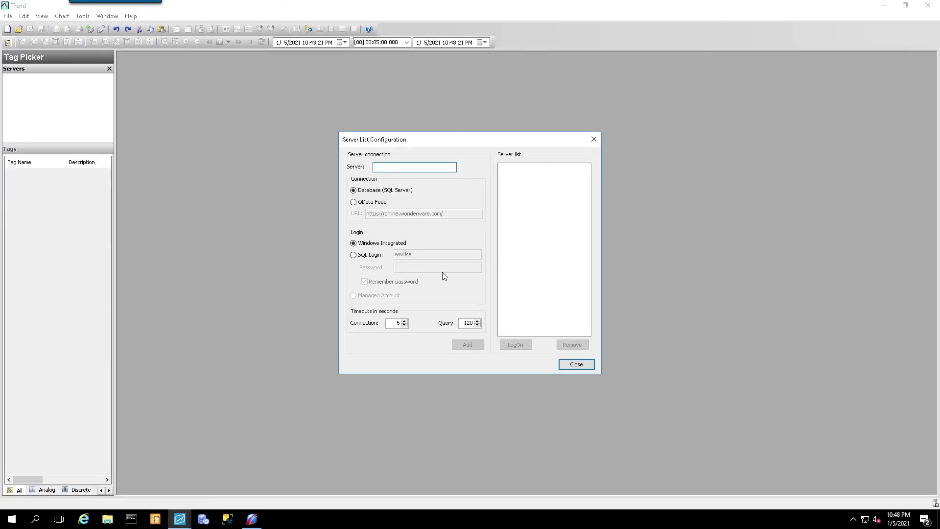
Add LOCALHOST to the Trend server list and close the configuration dialog.
{"action": "type", "text": "LOCALHOST"}
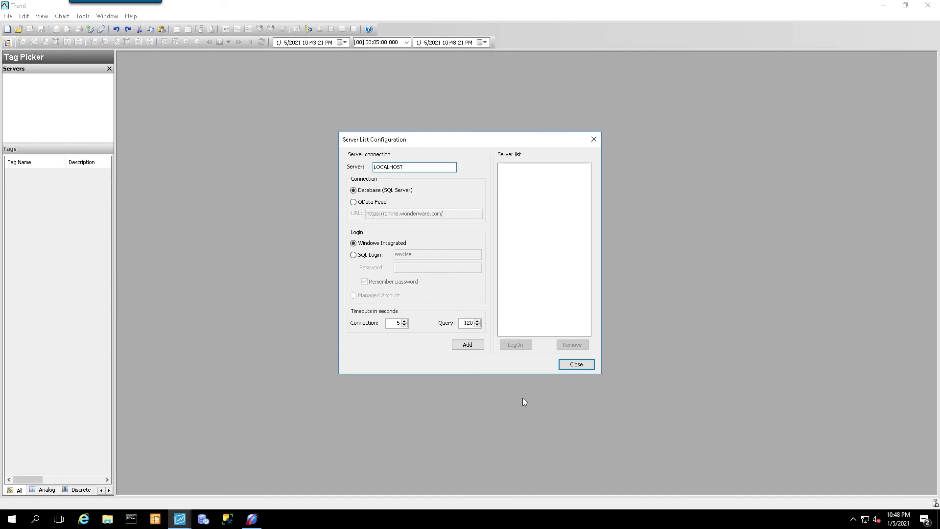
{"action": "left_click", "coordinate": [471, 345]}
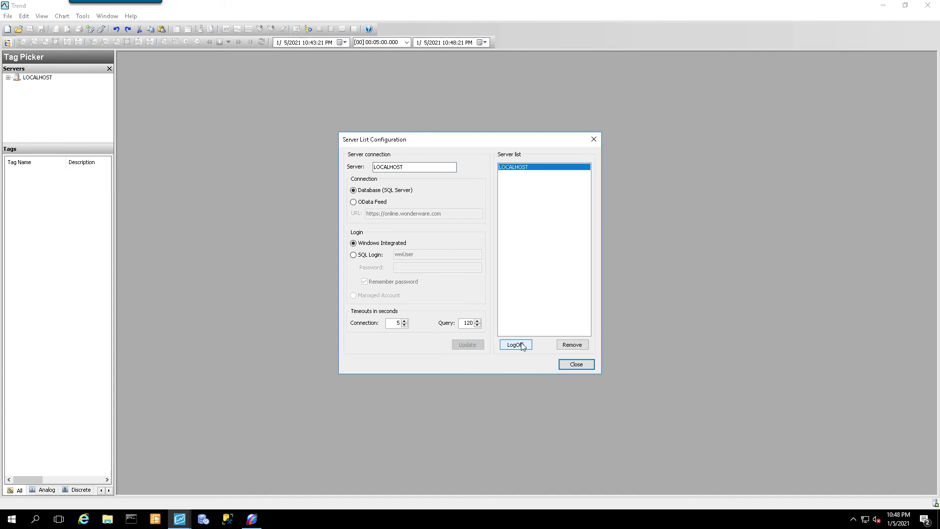
{"action": "left_click", "coordinate": [574, 364]}
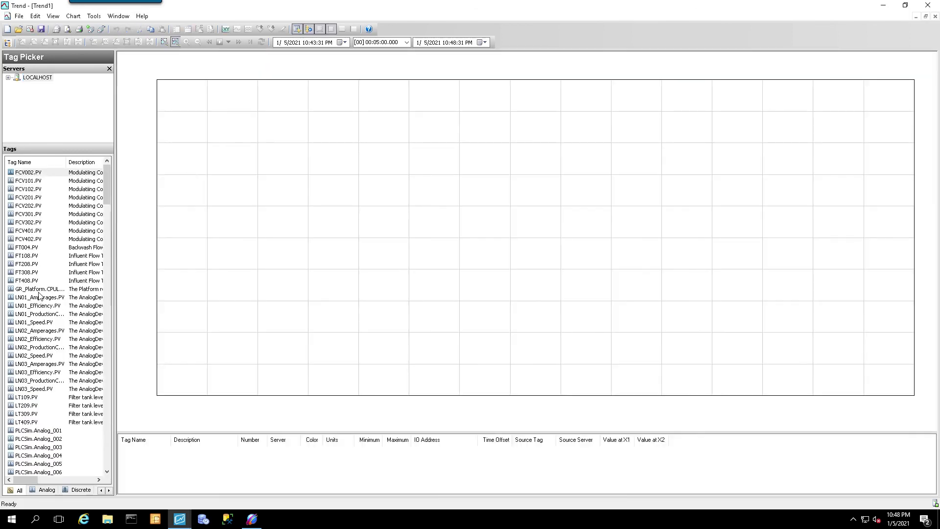
Plot LN01, LN02 and LN03_Amperages.PV as pens on the new chart.
{"action": "left_click", "coordinate": [40, 298]}
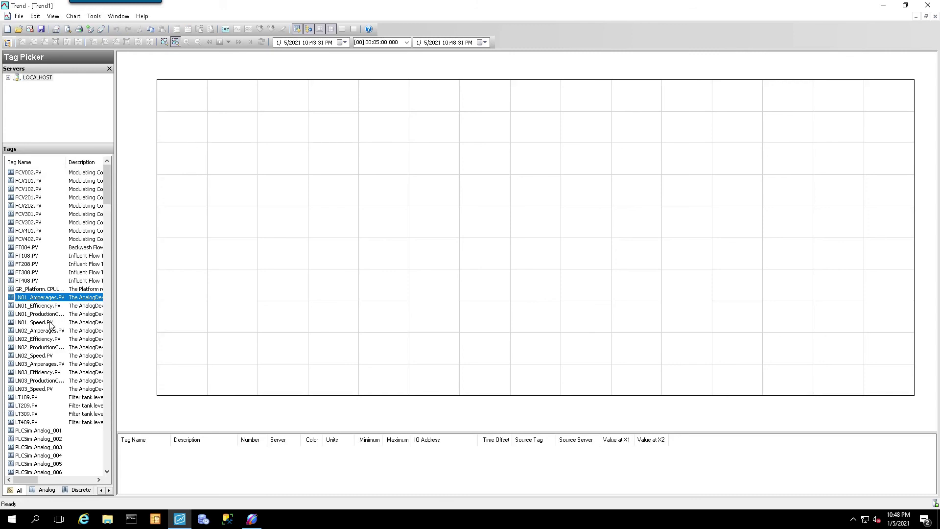
{"action": "left_click", "coordinate": [51, 331], "text": "ctrl"}
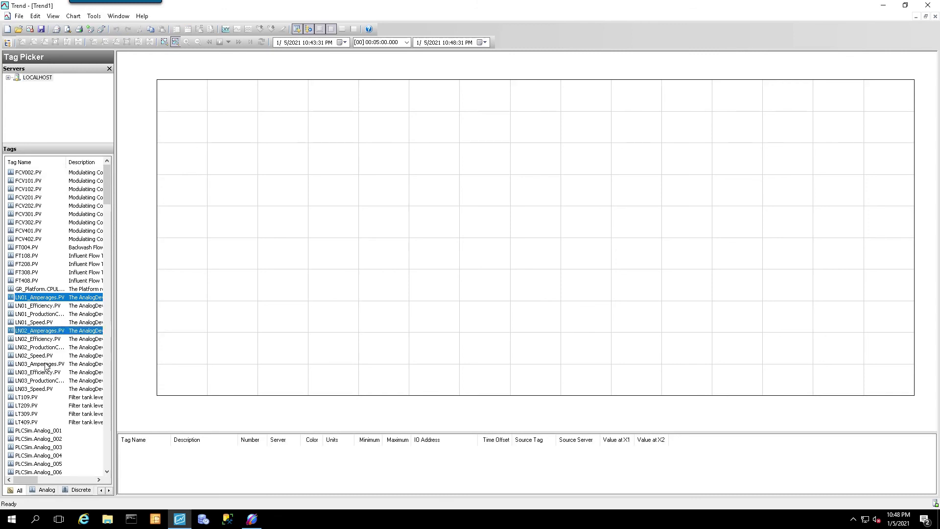
{"action": "left_click", "coordinate": [45, 364], "text": "ctrl"}
{"action": "left_click_drag", "start_coordinate": [45, 300], "coordinate": [348, 256]}
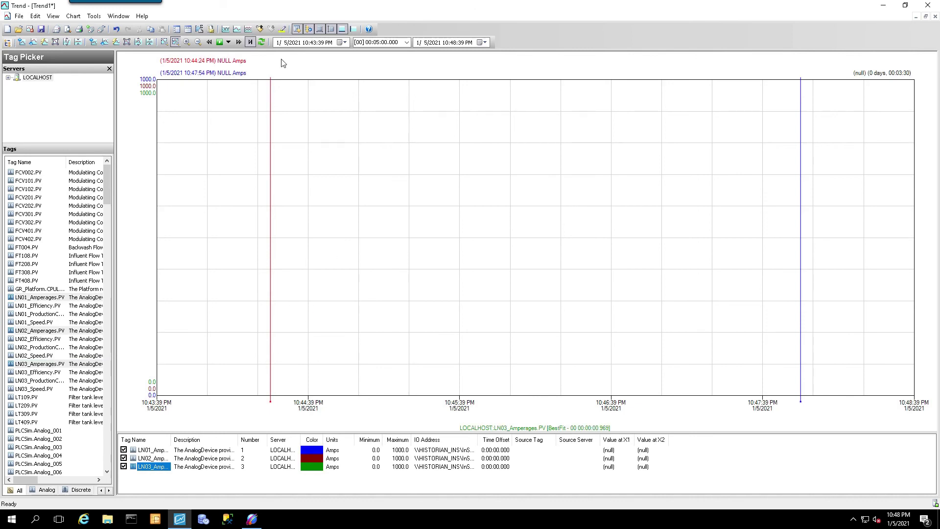
Set the chart range to 12/10/2020 8:00 AM–8:05 PM and display the pens as stacked traces.
{"action": "left_click", "coordinate": [338, 43]}
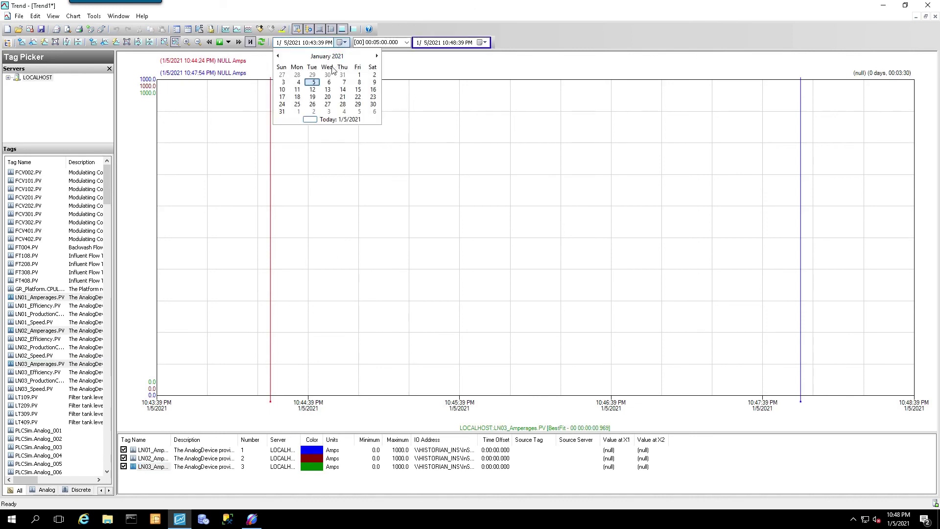
{"action": "left_click", "coordinate": [279, 56]}
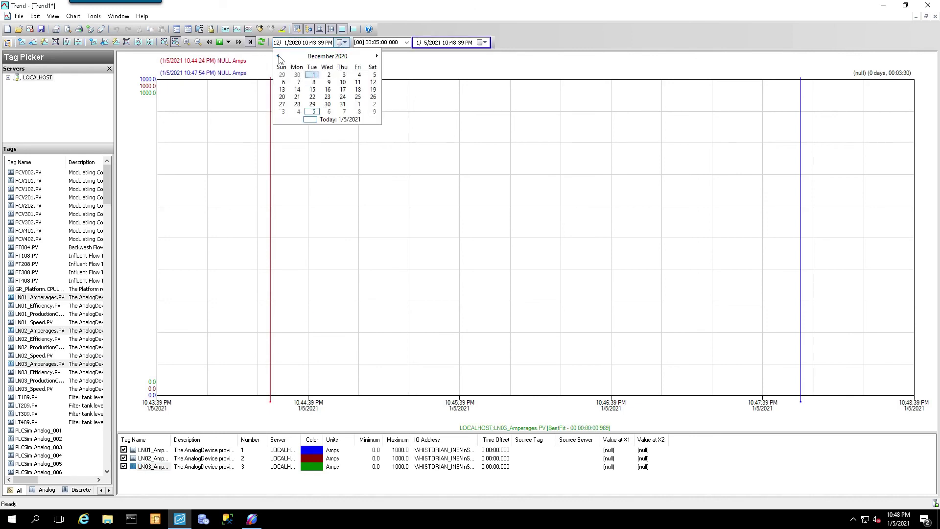
{"action": "left_click", "coordinate": [346, 83]}
{"action": "left_click", "coordinate": [304, 43]}
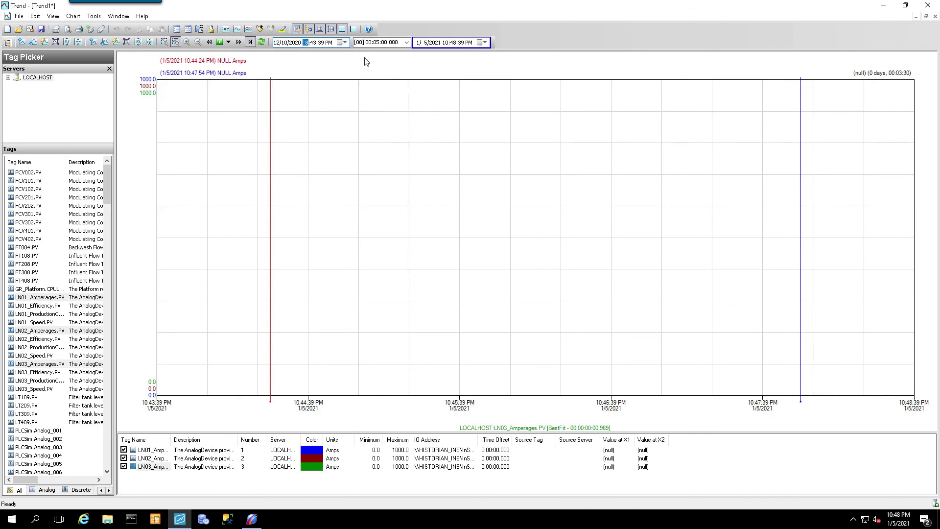
{"action": "left_click", "coordinate": [314, 42]}
{"action": "type", "text": "00"}
{"action": "key", "text": "Right"}
{"action": "key", "text": "Right"}
{"action": "type", "text": "a"}
{"action": "key", "text": "Tab"}
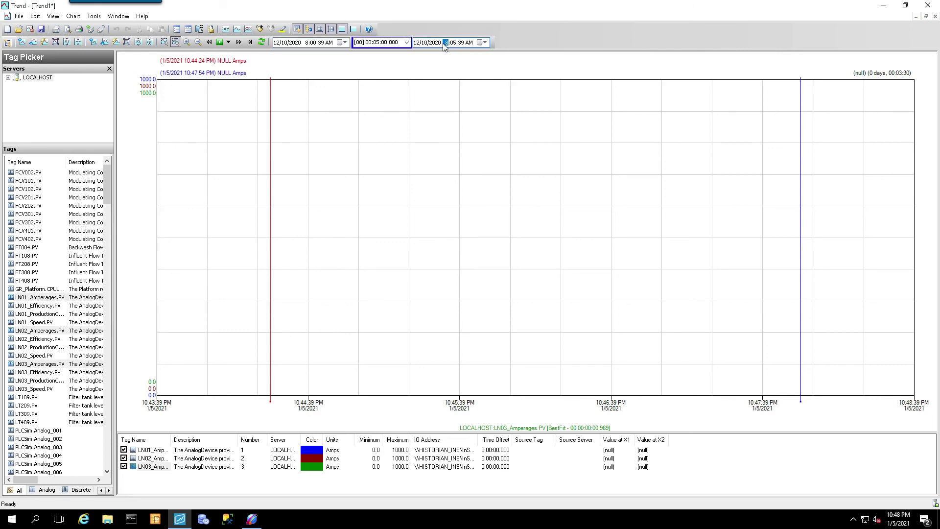
{"action": "left_click", "coordinate": [469, 42]}
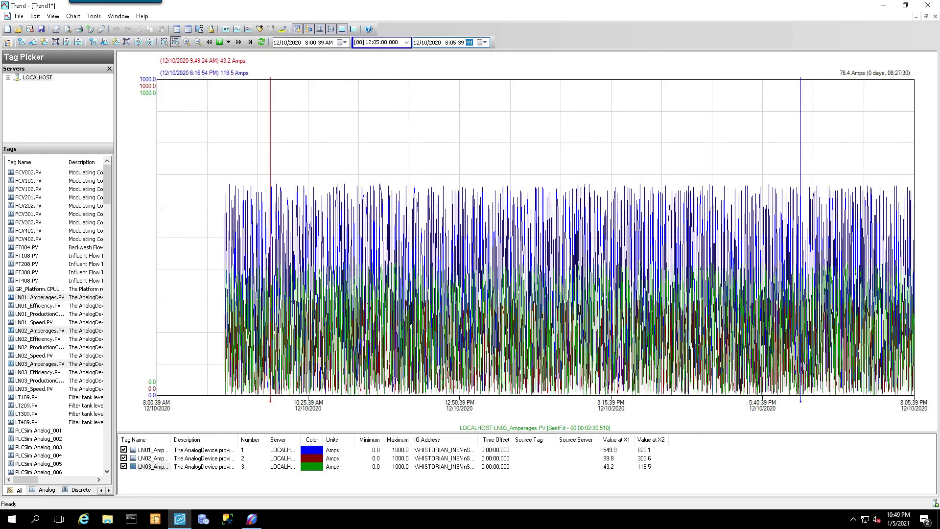
{"action": "left_click", "coordinate": [248, 30]}
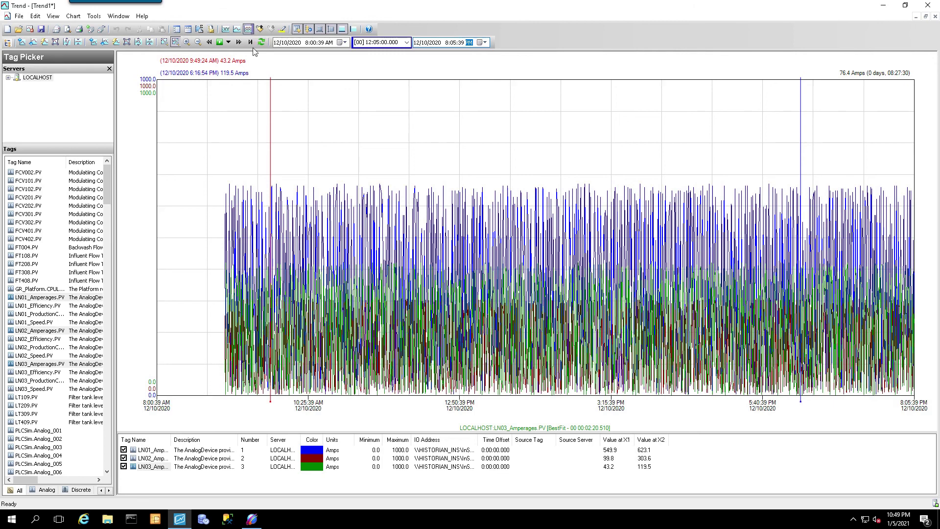